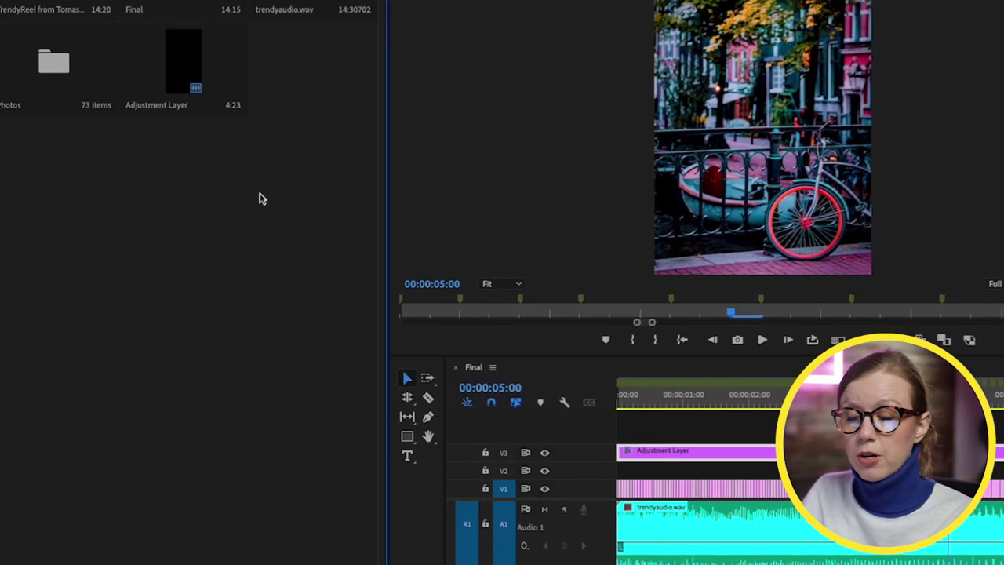
# Create a new sequence with a vertical 1080×1920 frame size
pyautogui.rightClick(197, 270)
pyautogui.moveTo(343, 267)
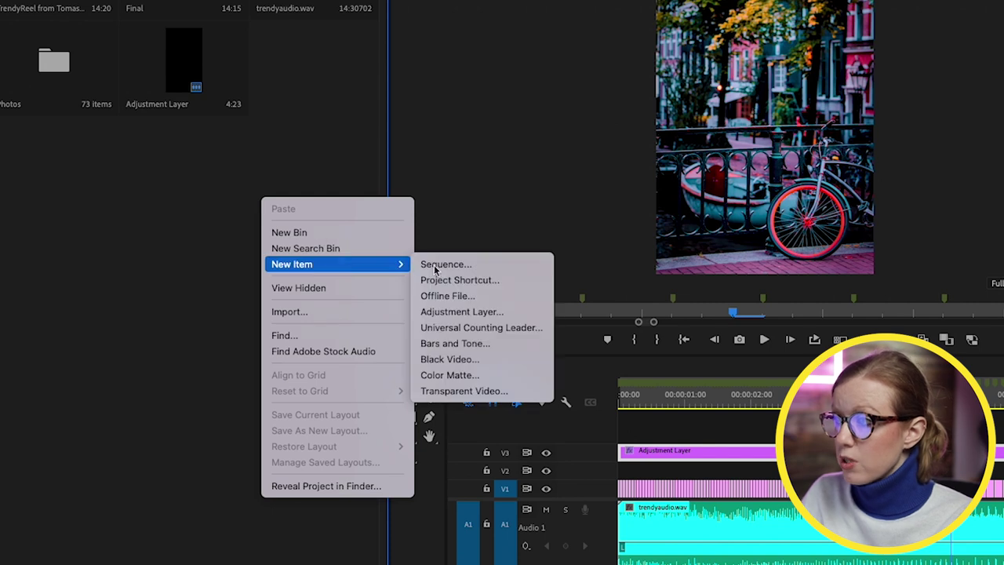
pyautogui.click(433, 262)
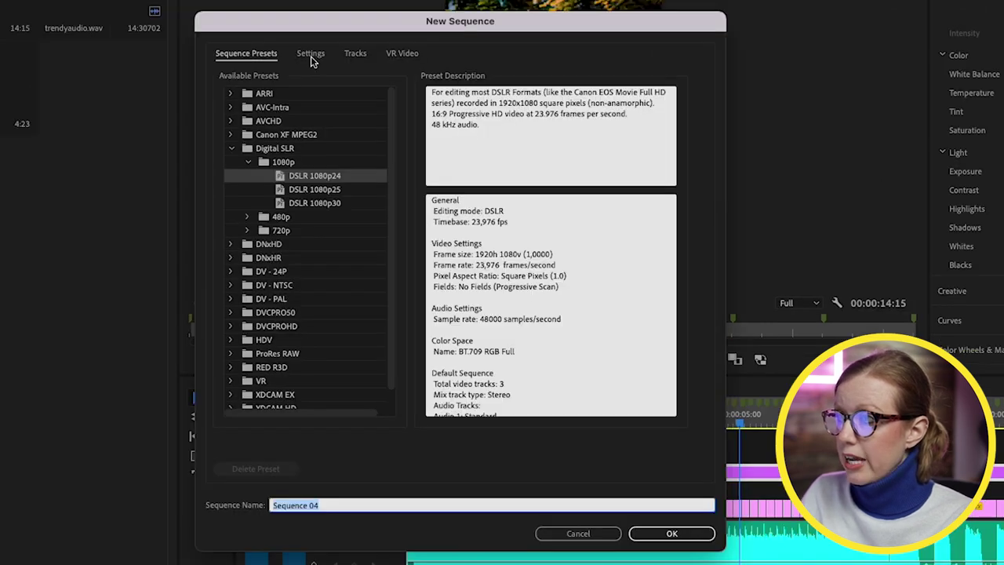
pyautogui.click(311, 58)
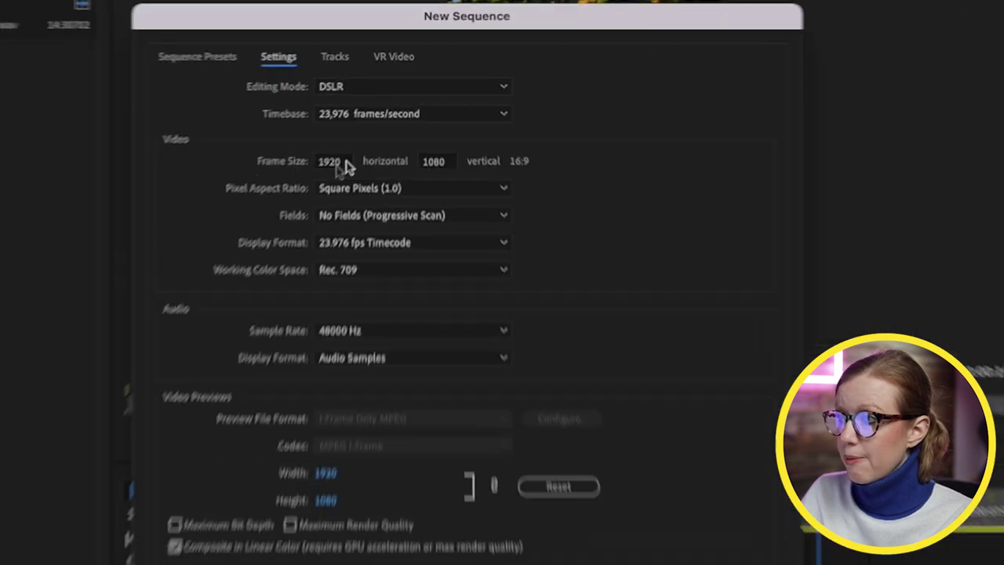
pyautogui.click(352, 136)
pyautogui.write('1080')
pyautogui.press('Tab')
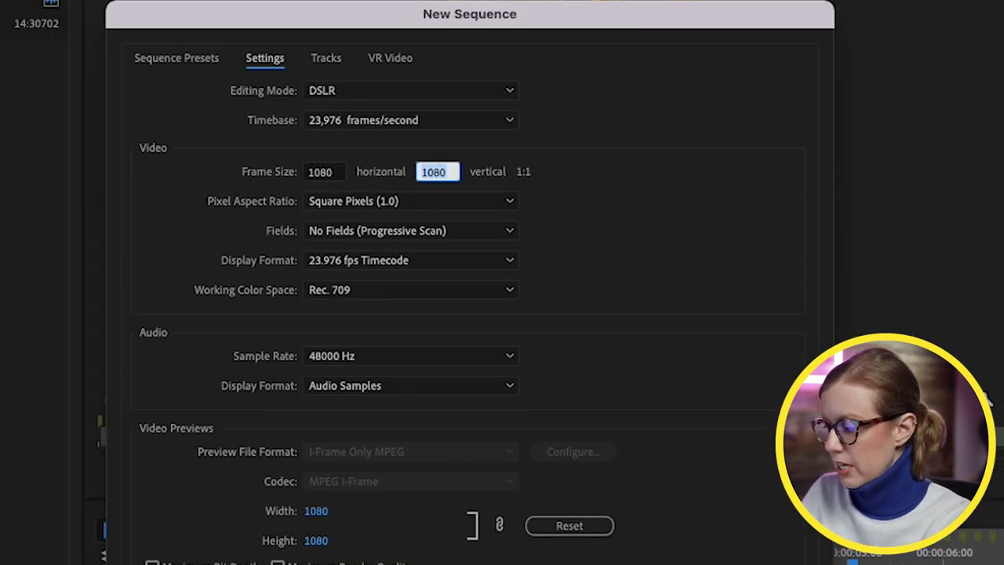
pyautogui.press('Tab')
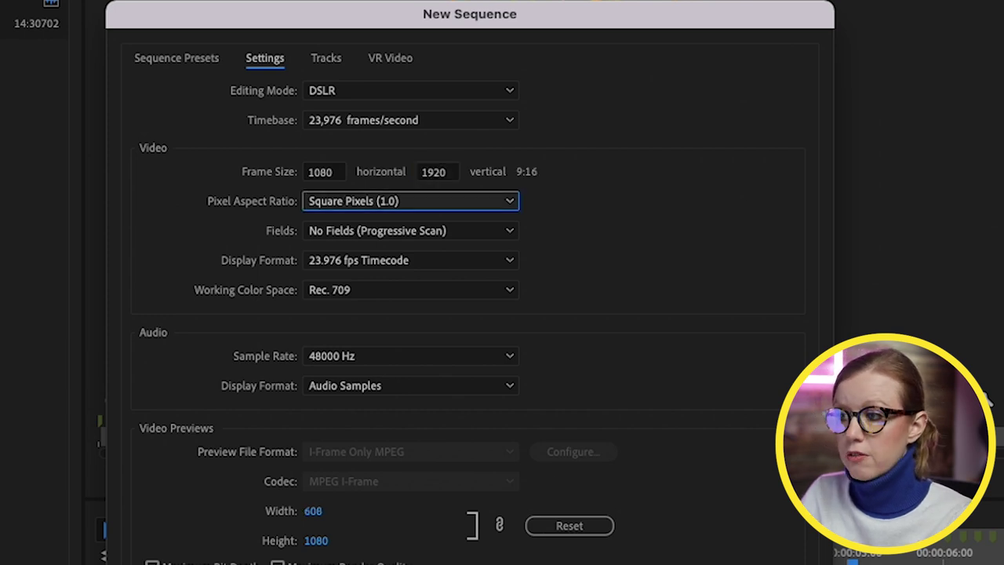
pyautogui.press('Return')
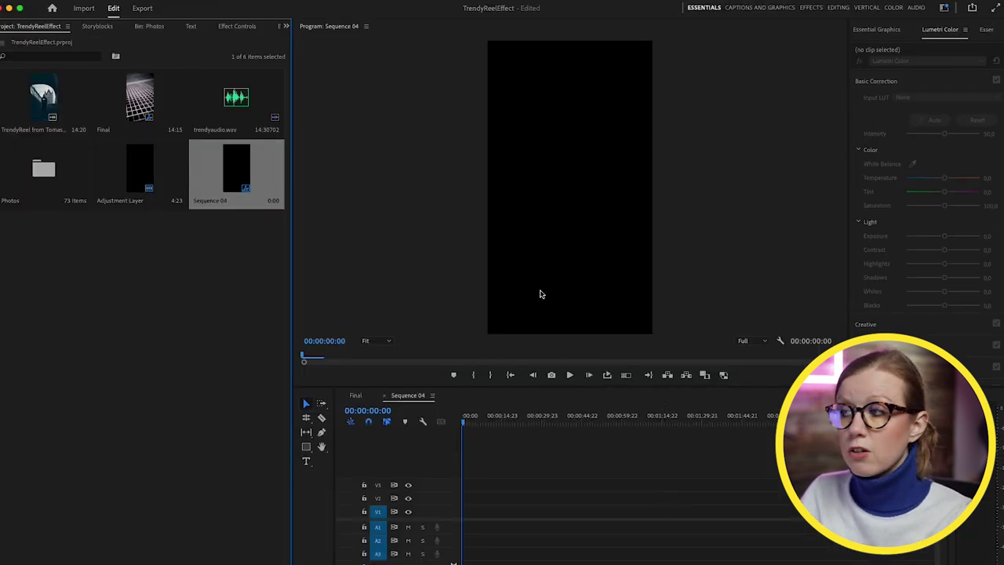
# Place trendyaudio.wav on audio track A1 and zoom the timeline in on it
pyautogui.click(236, 107)
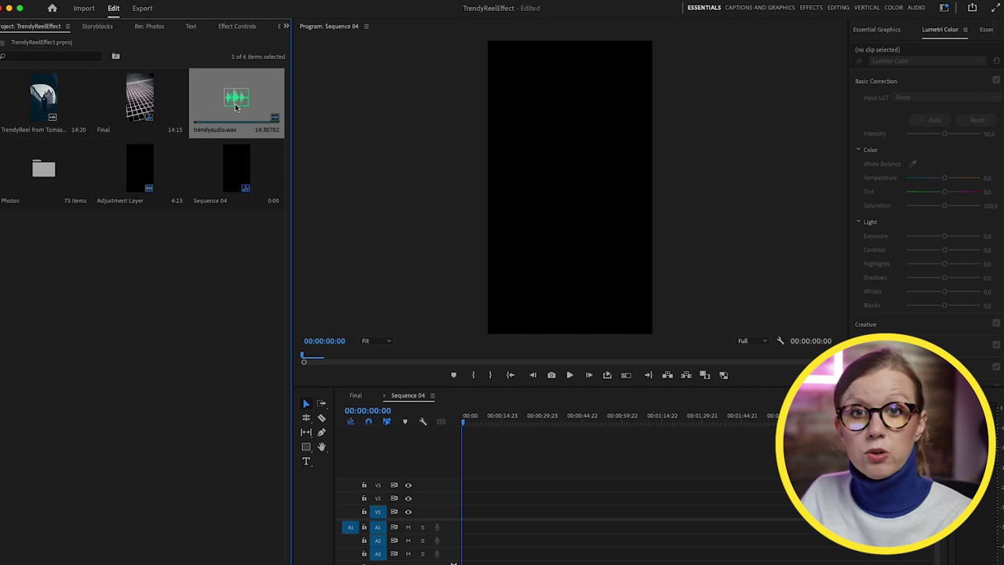
pyautogui.moveTo(236, 107); pyautogui.dragTo(460, 528)
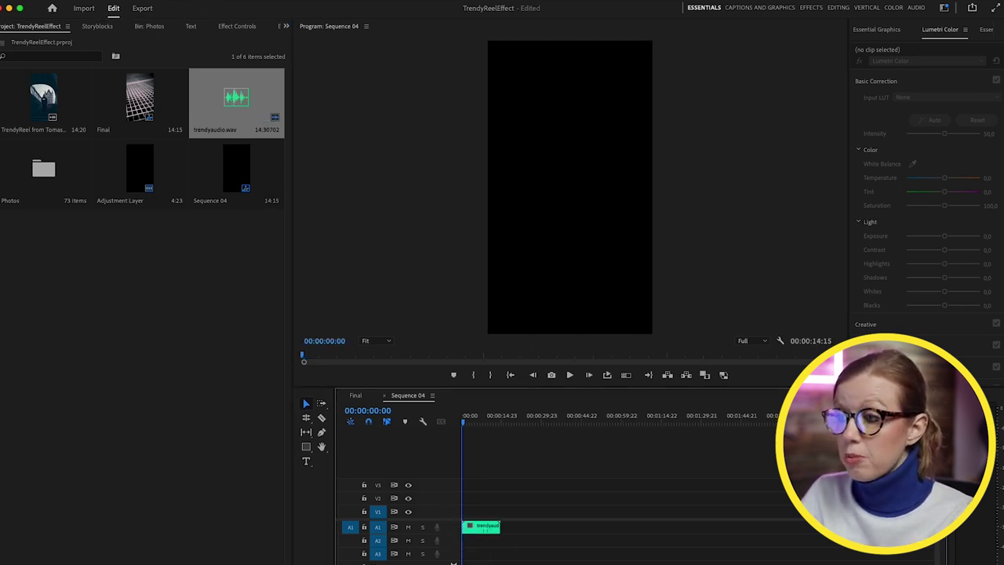
pyautogui.press('=')
pyautogui.press('=')
pyautogui.press('=')
pyautogui.press('=')
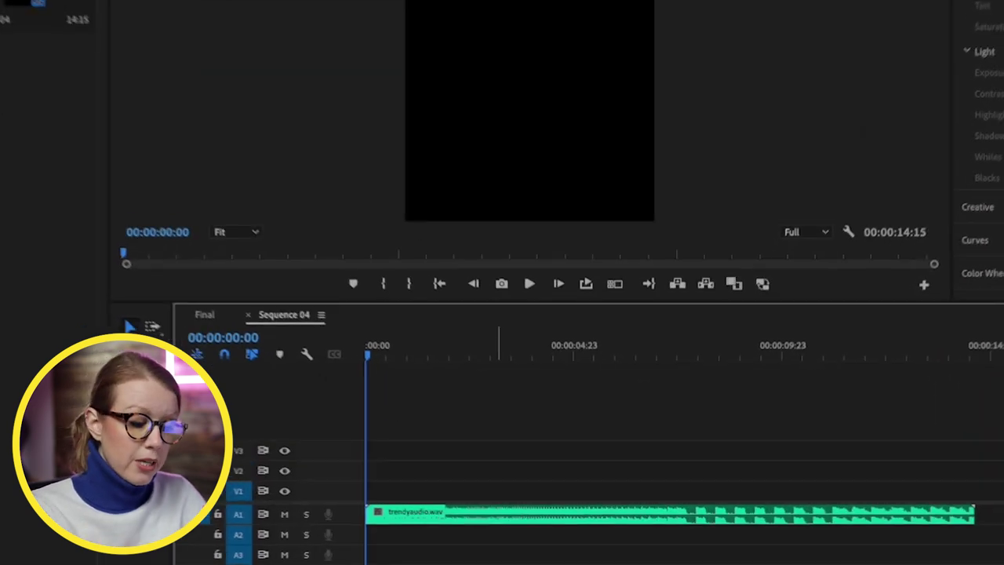
pyautogui.click(549, 513)
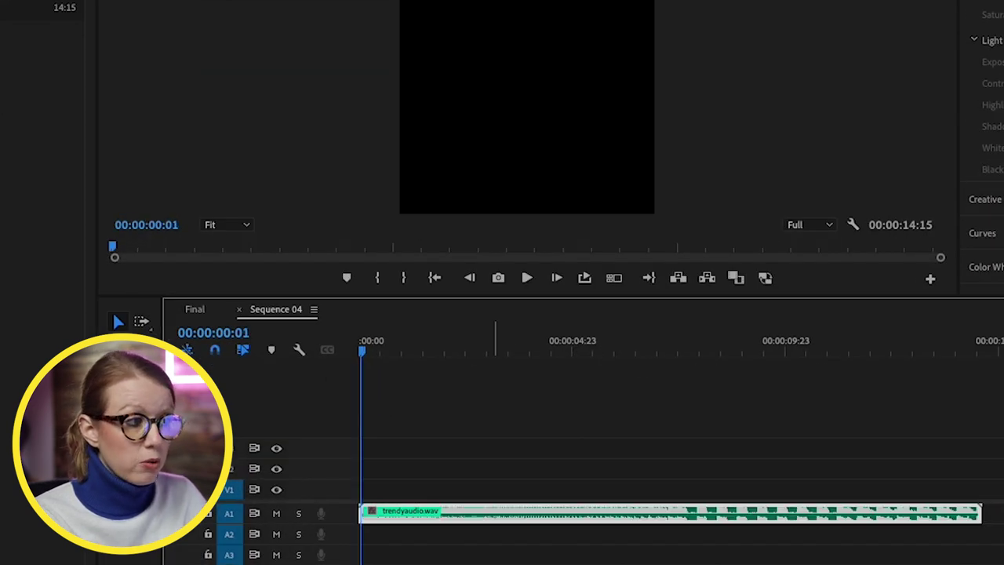
# Zoom into the start of the audio and add markers on the first beats
pyautogui.press('Right')
pyautogui.press('Right')
pyautogui.press('Right')
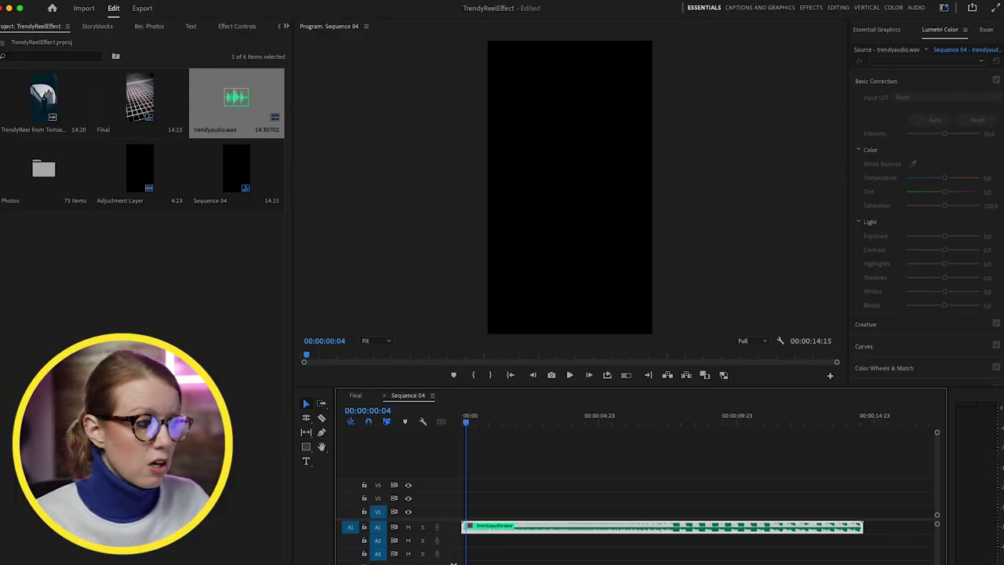
pyautogui.press('=')
pyautogui.press('=')
pyautogui.press('=')
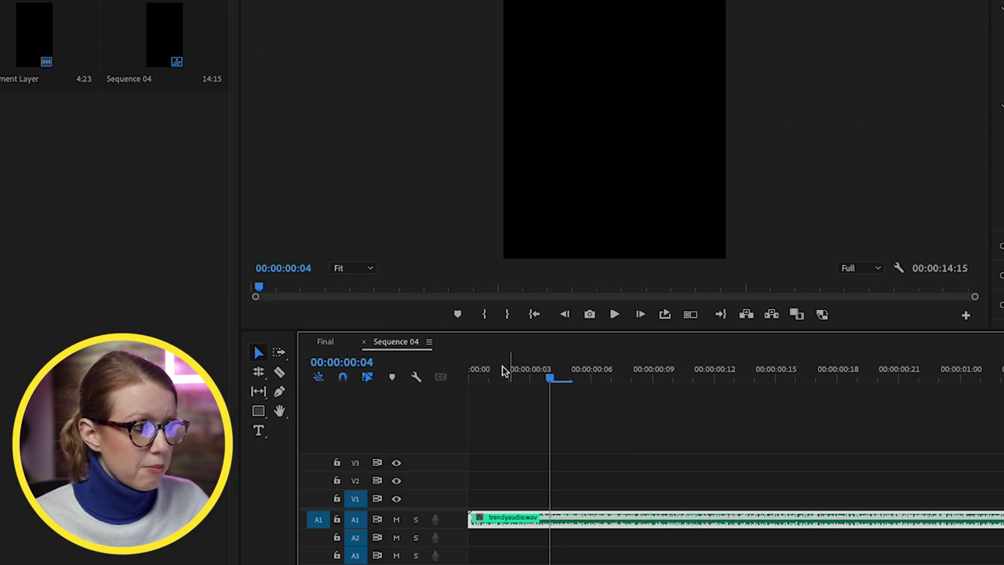
pyautogui.moveTo(505, 371); pyautogui.dragTo(399, 360)
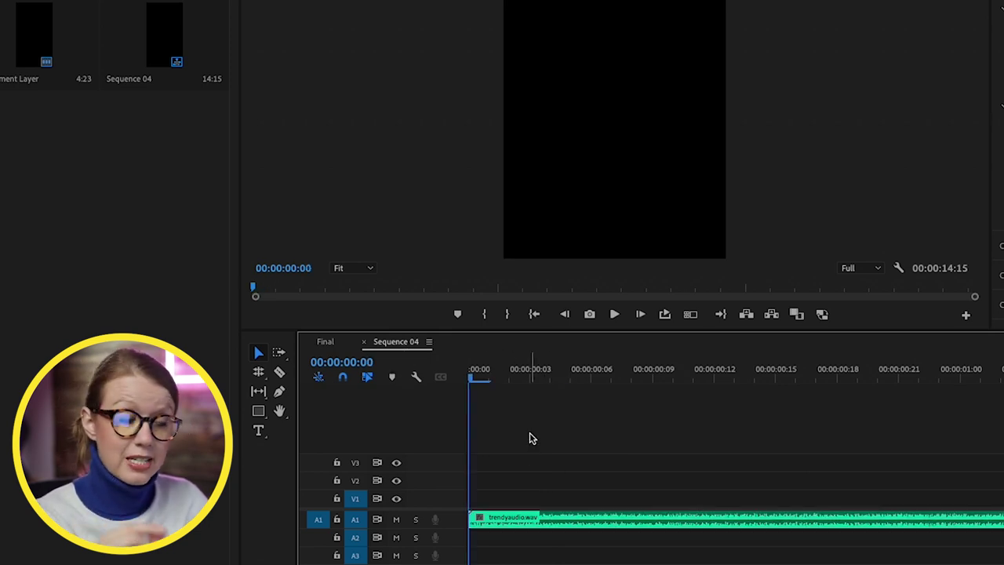
pyautogui.press('m')
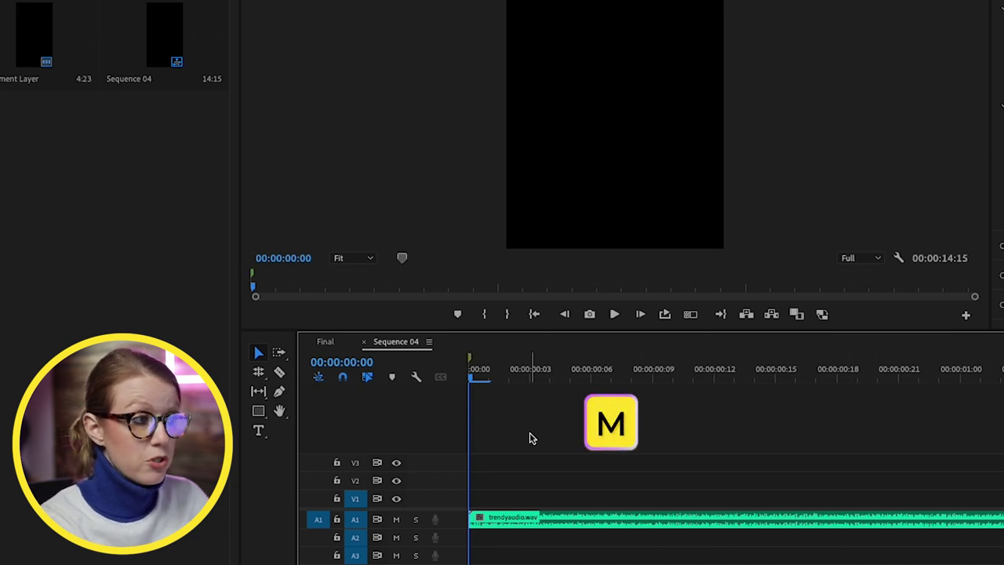
pyautogui.press('Right')
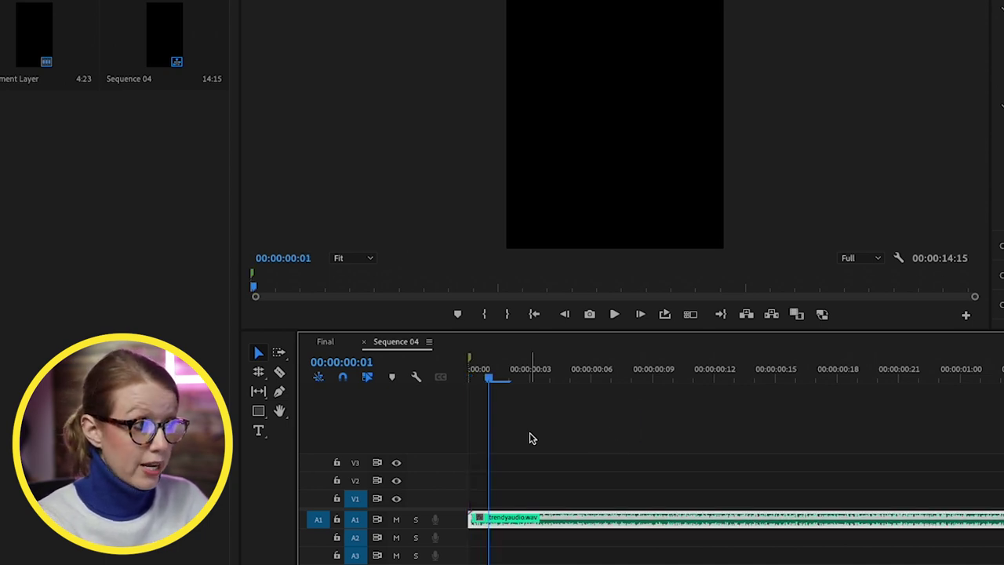
pyautogui.press('m')
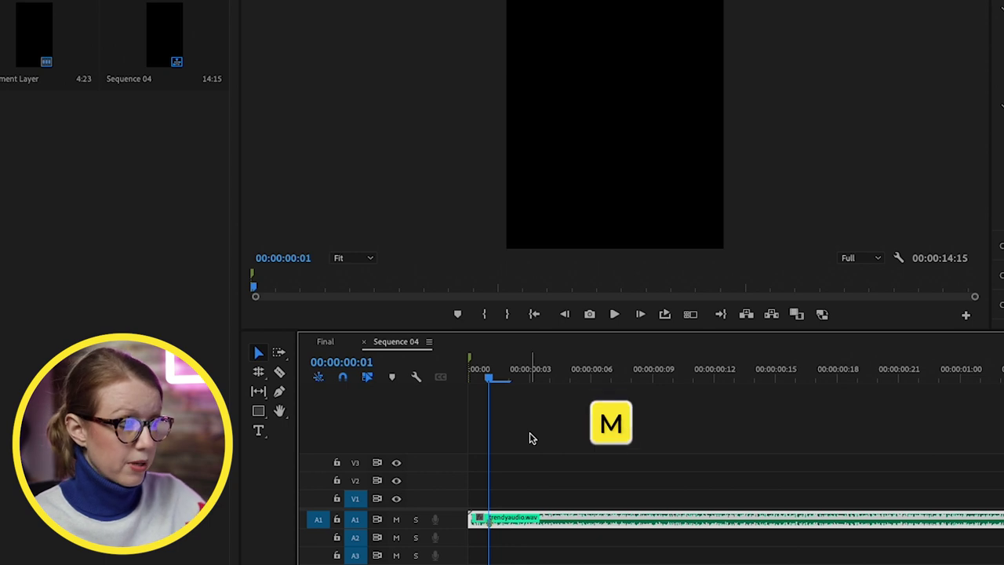
pyautogui.press('Right')
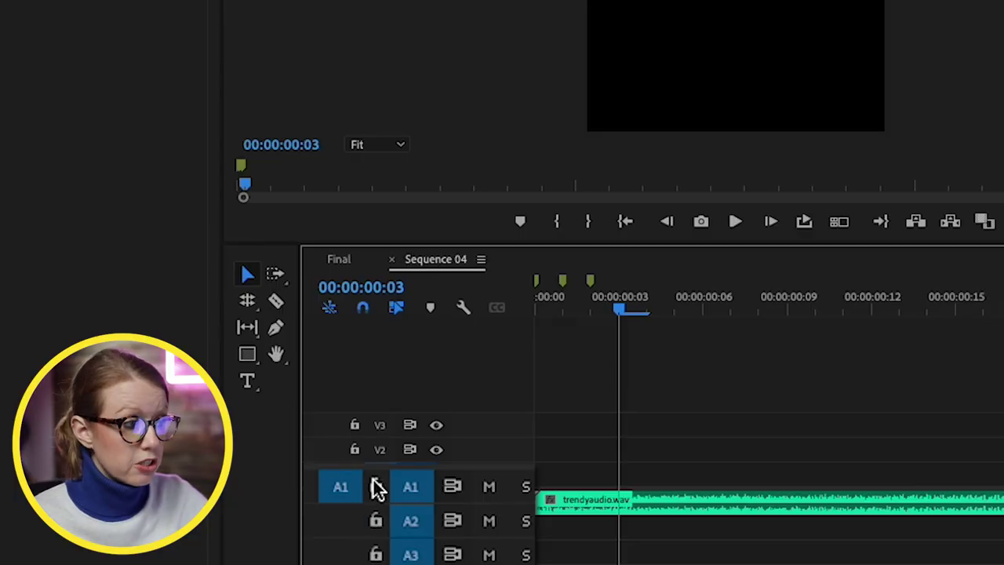
# Lock audio track A1 and step the playhead on to the following beats
pyautogui.click(377, 488)
pyautogui.press('Left')
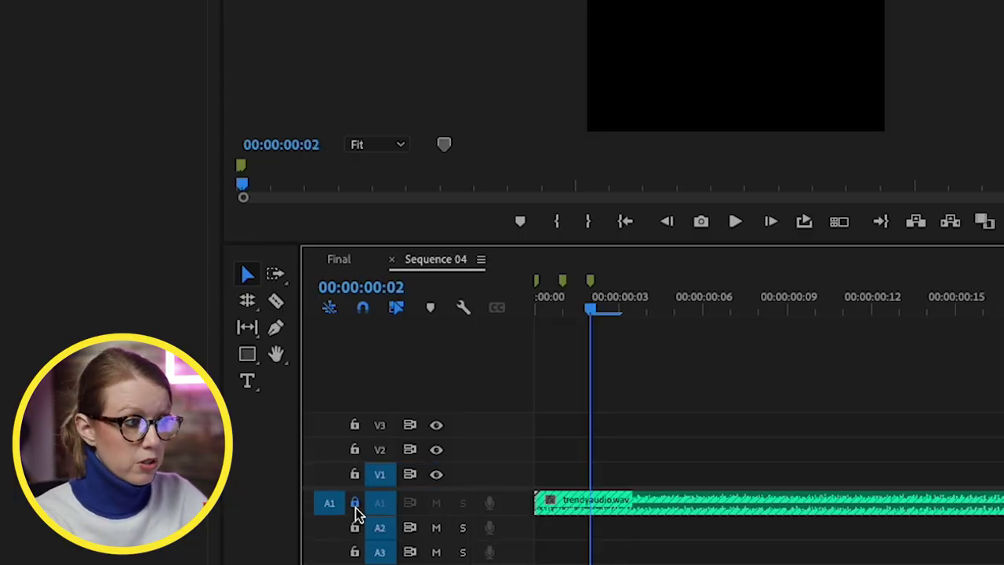
pyautogui.press('Right')
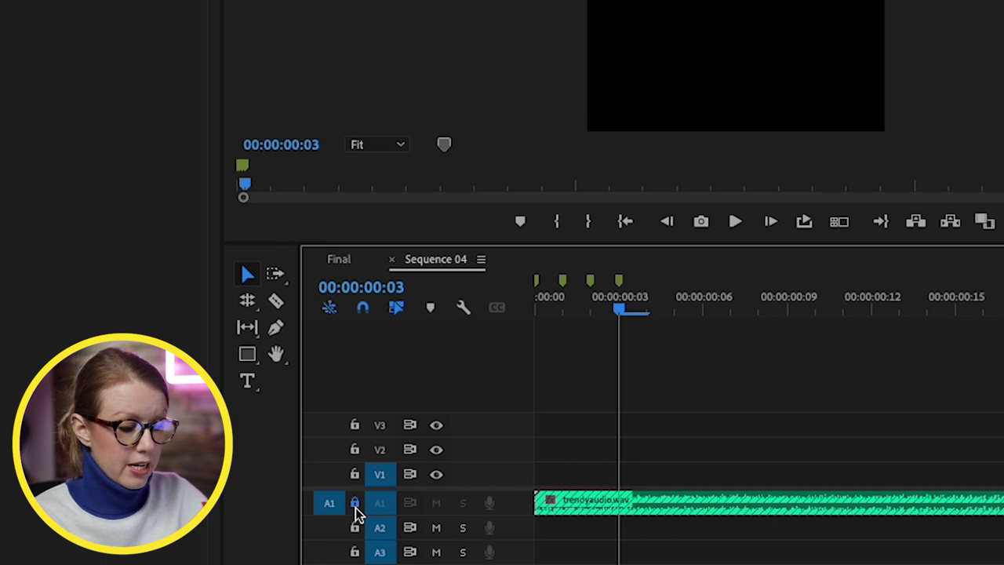
pyautogui.press('Right')
pyautogui.press('Right')
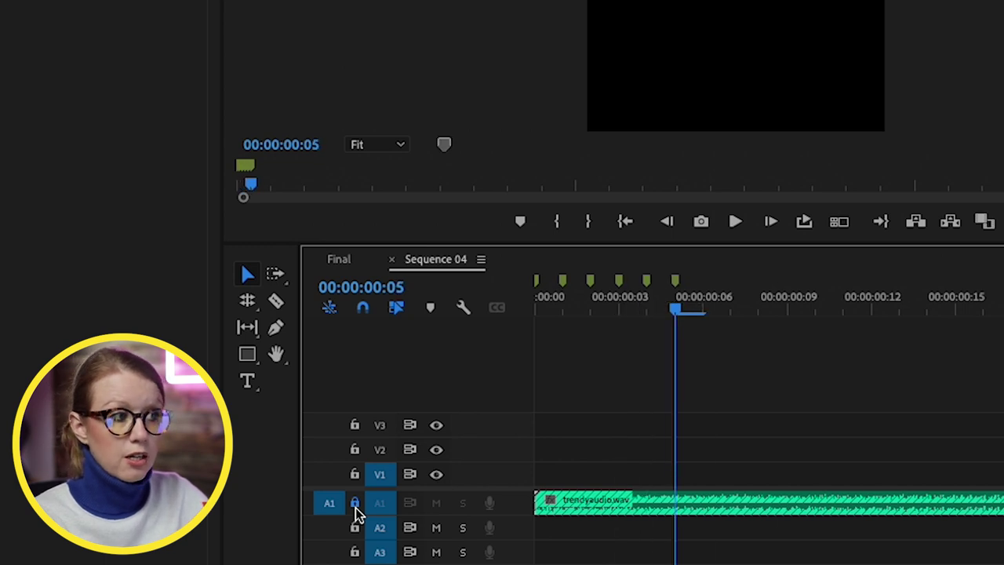
pyautogui.press('Right')
pyautogui.press('Right')
pyautogui.press('Right')
pyautogui.press('Right')
pyautogui.press('Right')
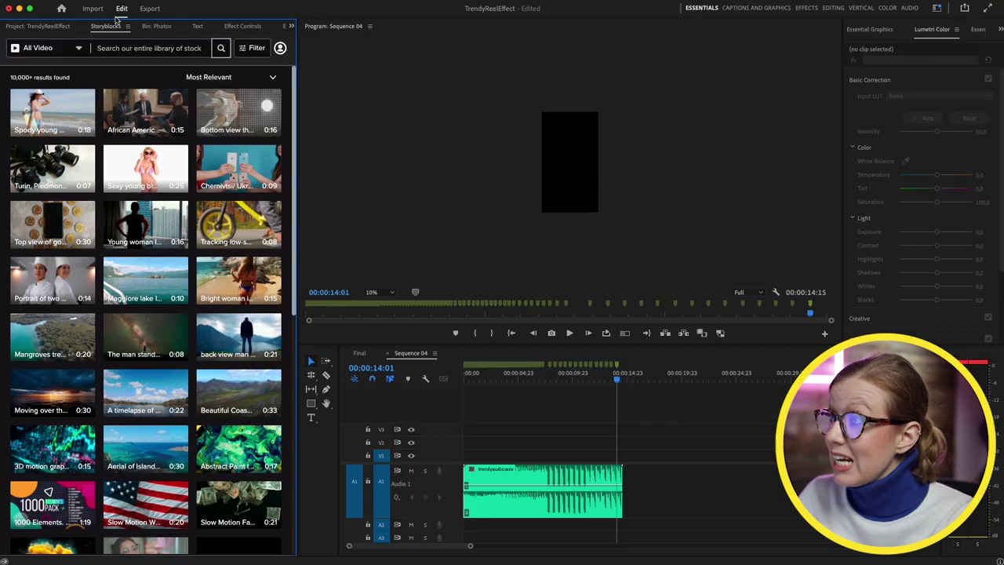
# Search Storyblocks photos for 'city'
pyautogui.click(79, 49)
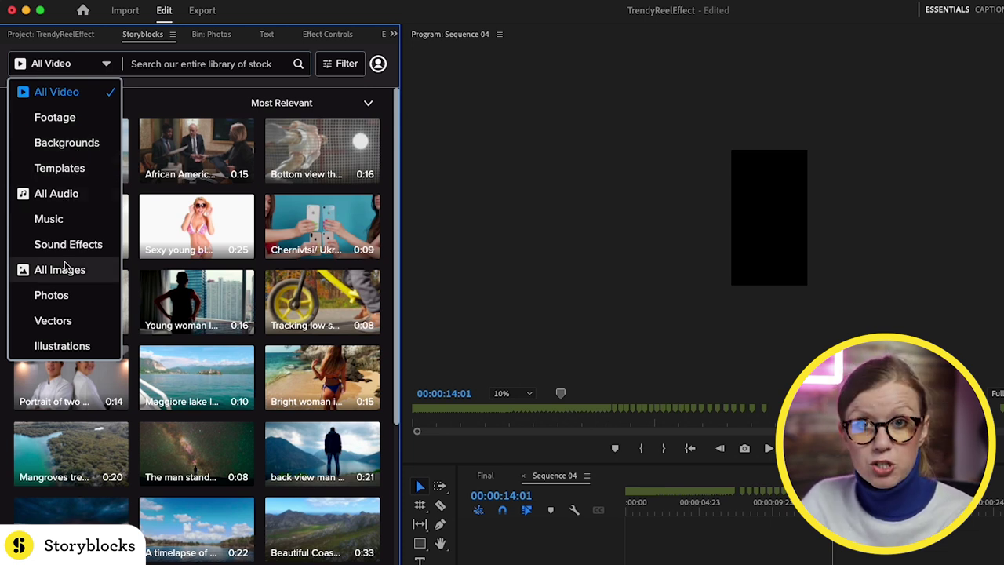
pyautogui.click(55, 295)
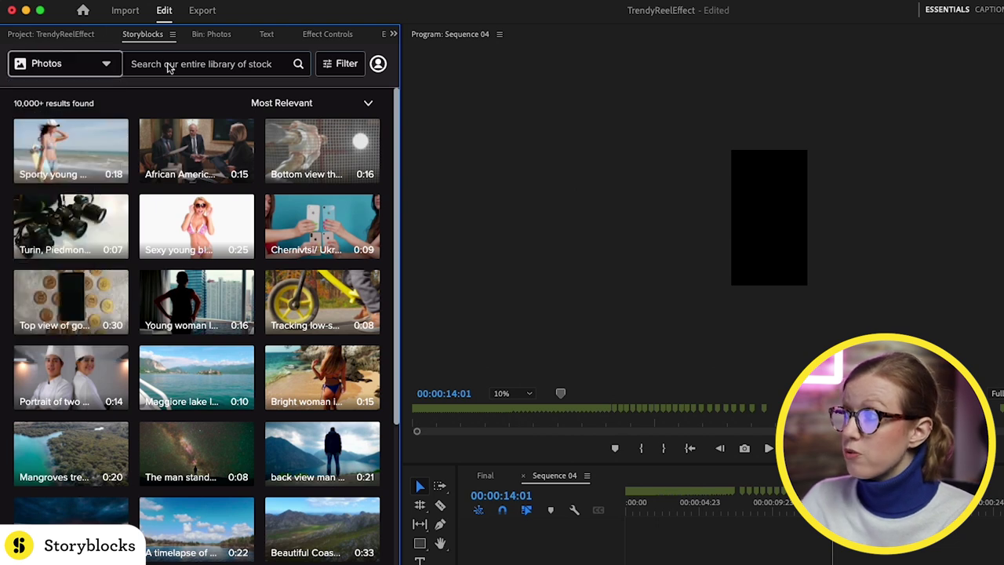
pyautogui.click(165, 64)
pyautogui.write('city')
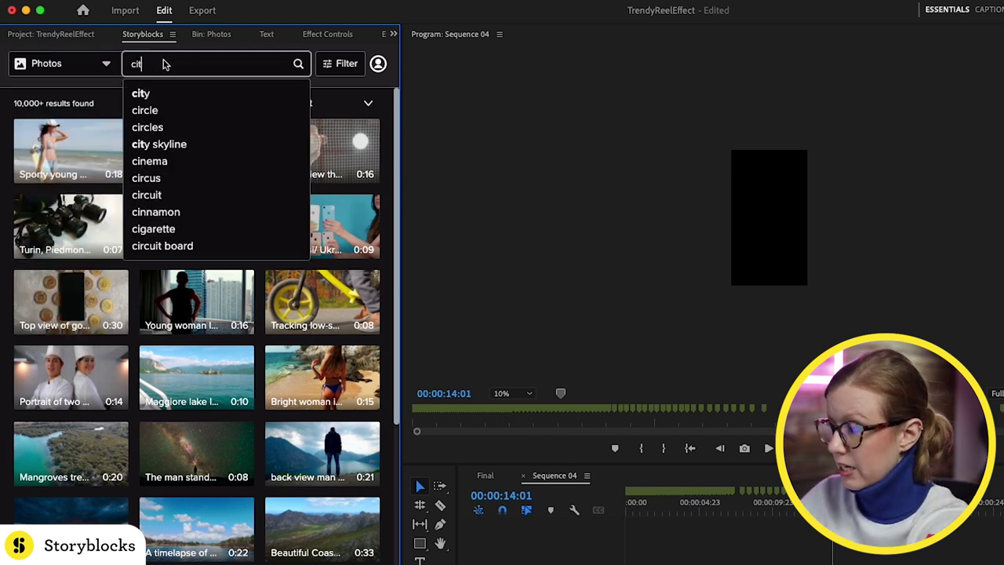
pyautogui.click(298, 65)
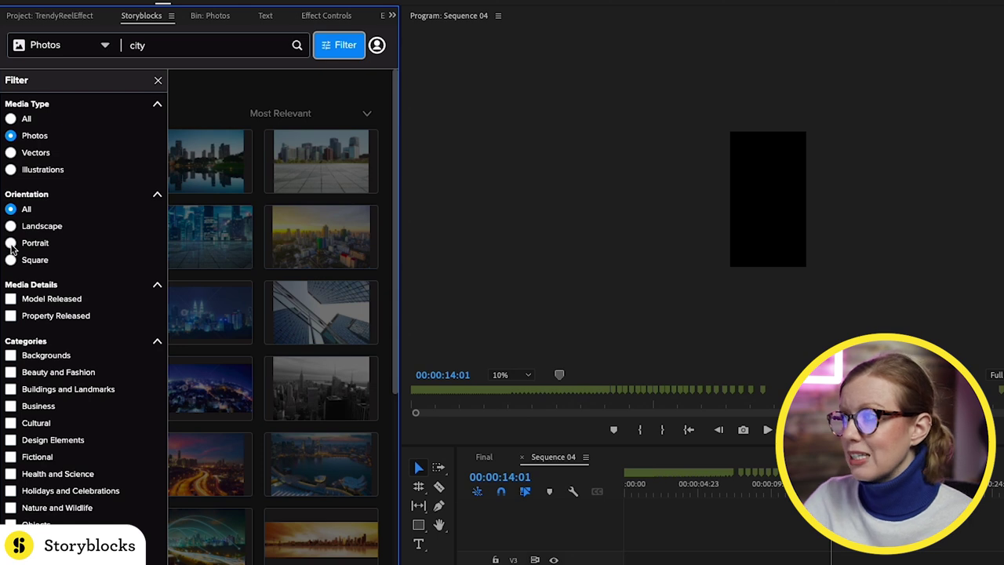
# Filter the city photos to portrait orientation, showing 2,036 results
pyautogui.click(11, 243)
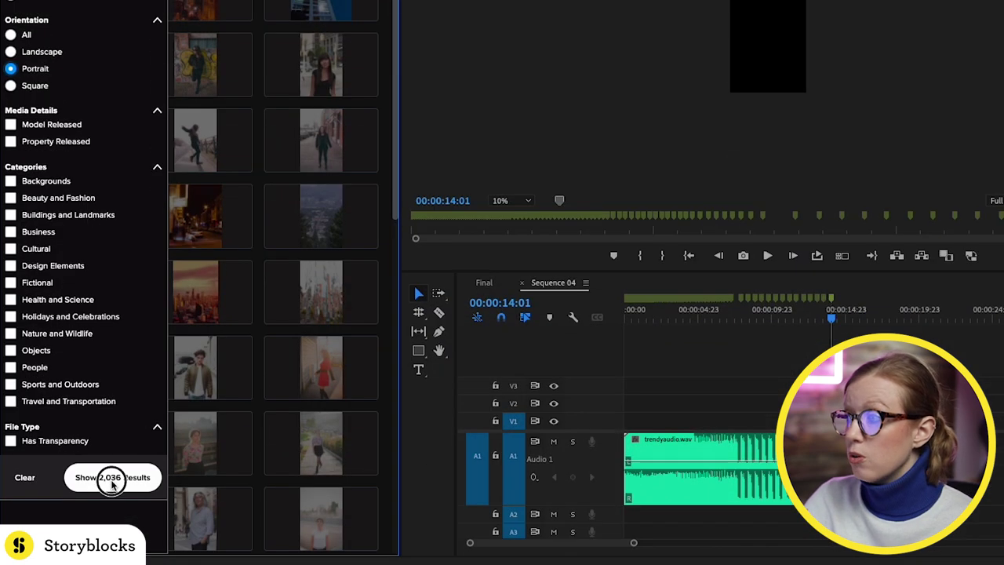
pyautogui.click(112, 477)
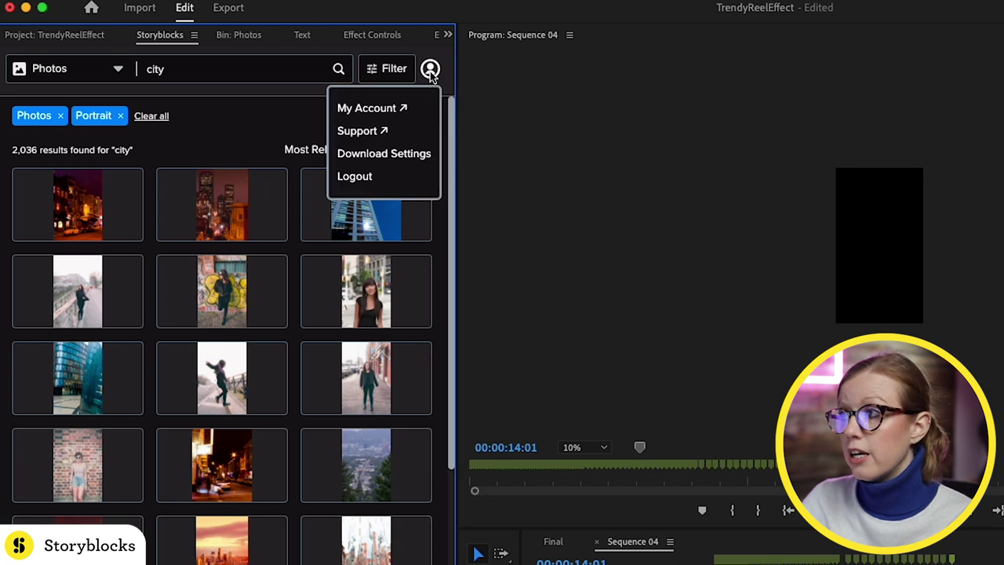
pyautogui.click(392, 153)
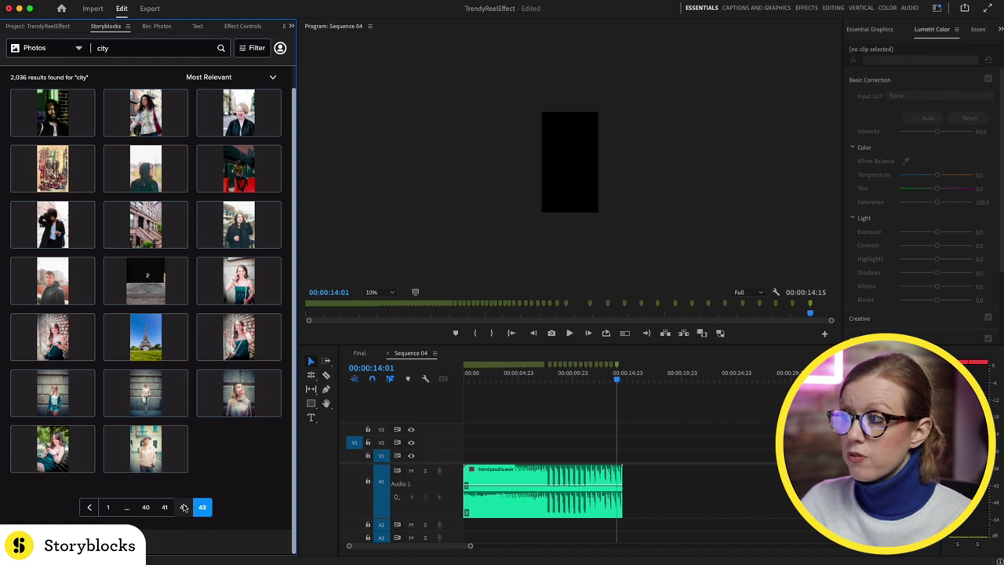
# Go to page 42 of the city photo results
pyautogui.click(183, 507)
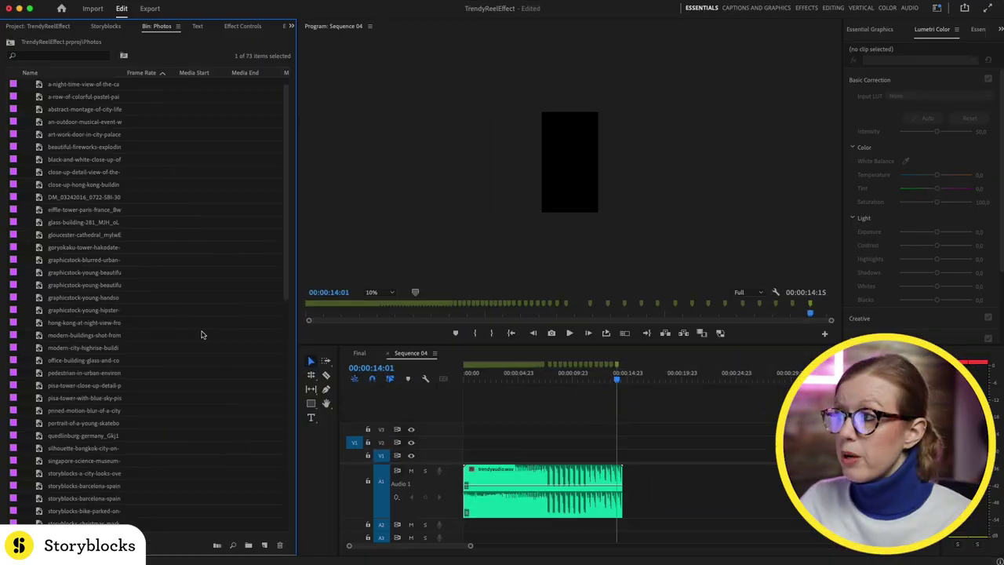
# Show the Photos bin as thumbnails and reorder photos, moving the yellow tram photo
pyautogui.scroll(-15, 201, 335)
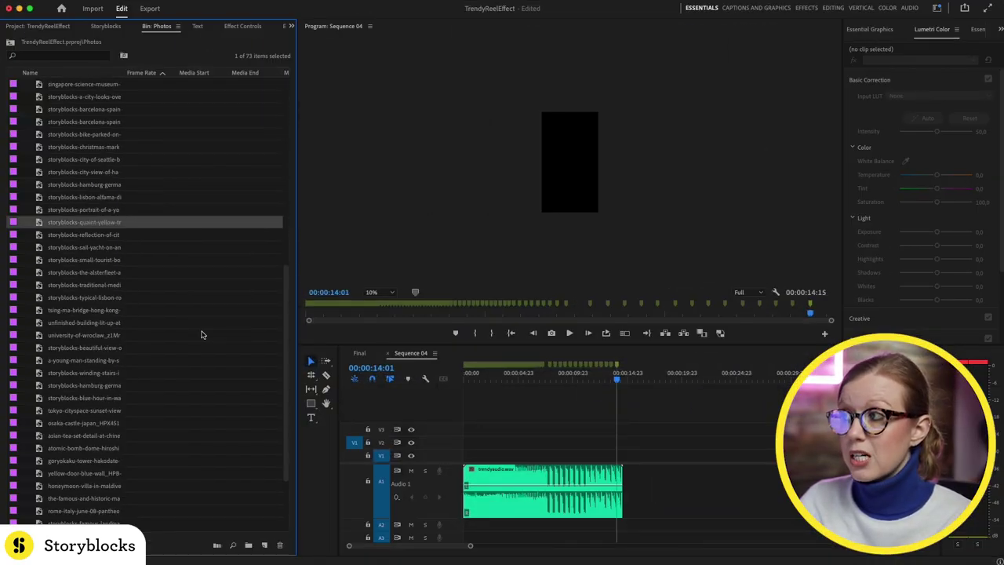
pyautogui.scroll(15, 201, 335)
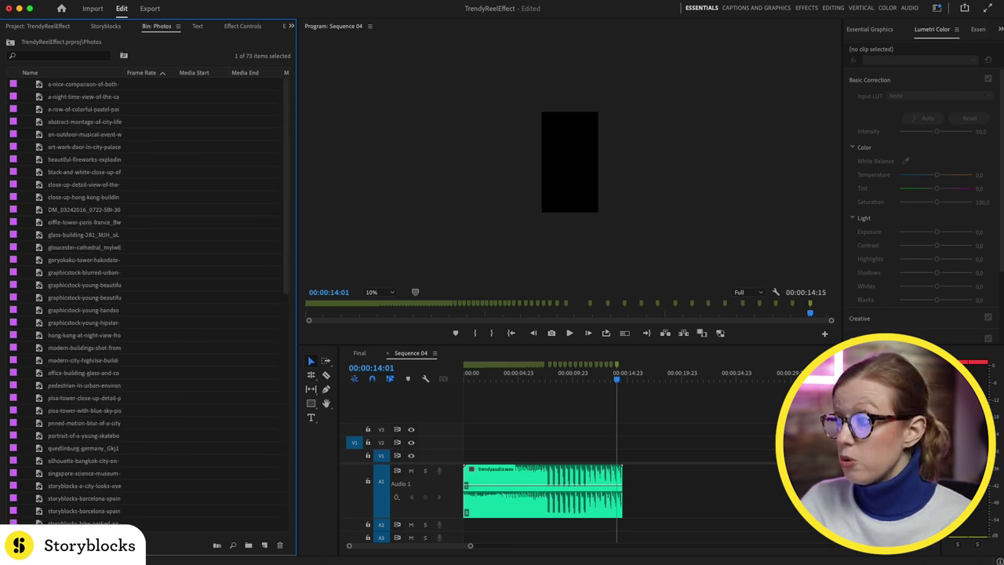
pyautogui.click(41, 546)
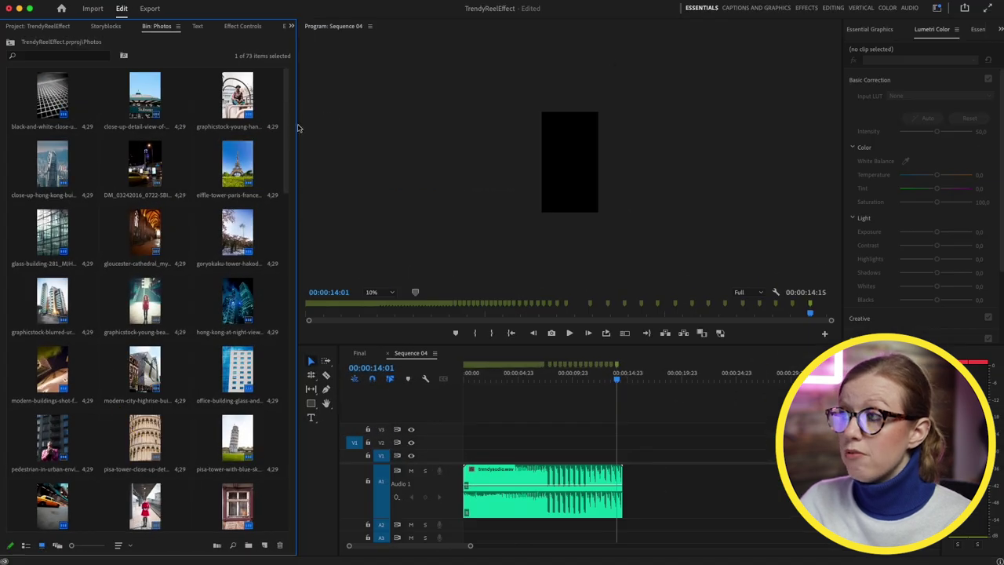
pyautogui.moveTo(285, 128); pyautogui.dragTo(280, 349)
pyautogui.moveTo(139, 297); pyautogui.dragTo(128, 426)
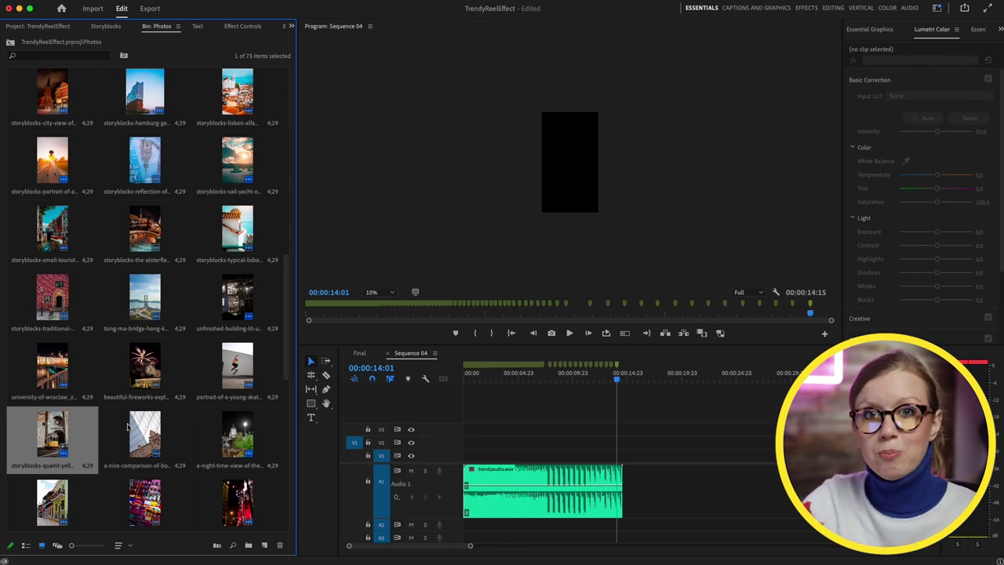
# Select all 73 photos in the bin, from the first to the last
pyautogui.scroll(15, 91, 157)
pyautogui.click(91, 157)
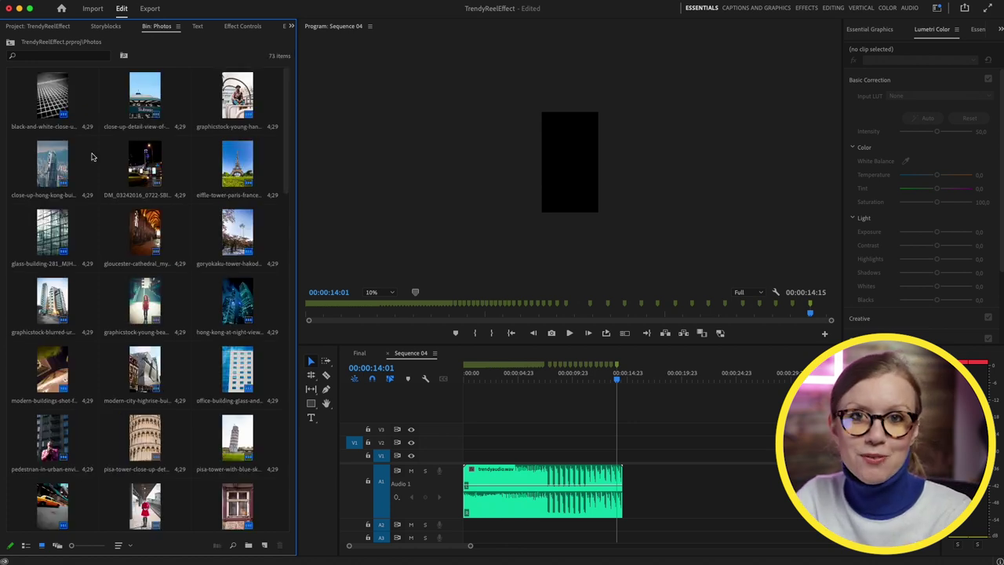
pyautogui.click(52, 89)
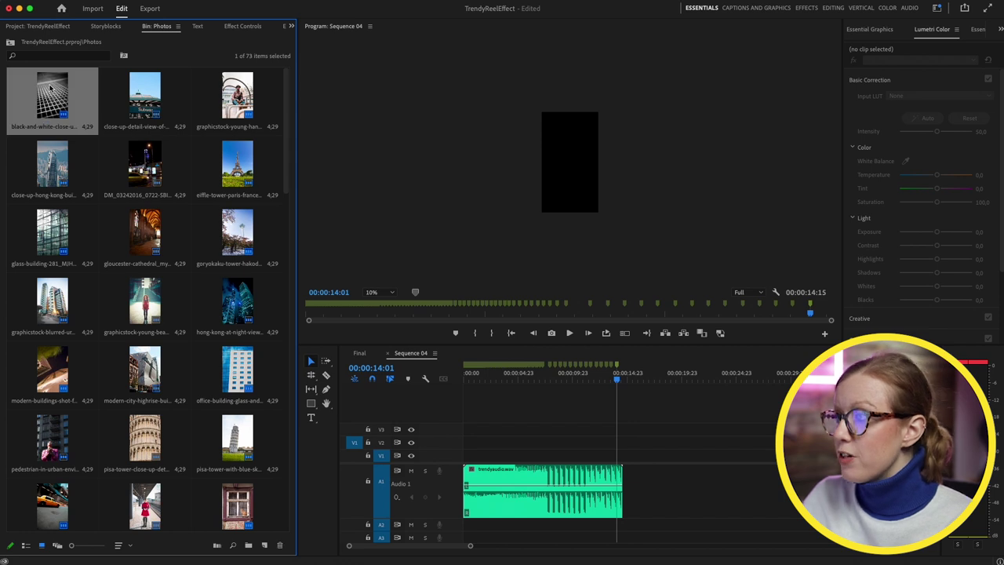
pyautogui.moveTo(287, 133); pyautogui.dragTo(287, 470)
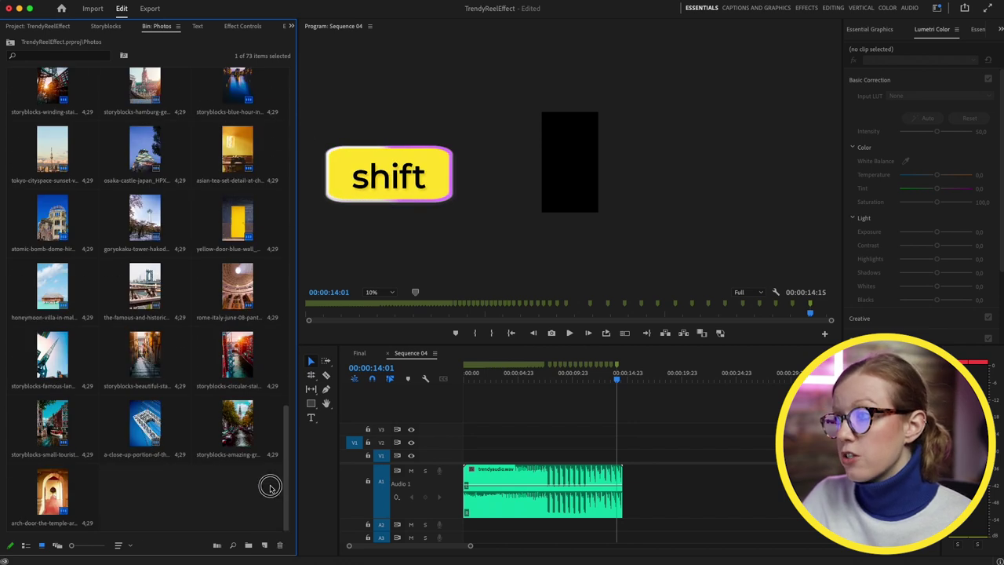
pyautogui.keyDown('shift'); pyautogui.click(50, 491); pyautogui.keyUp('shift')
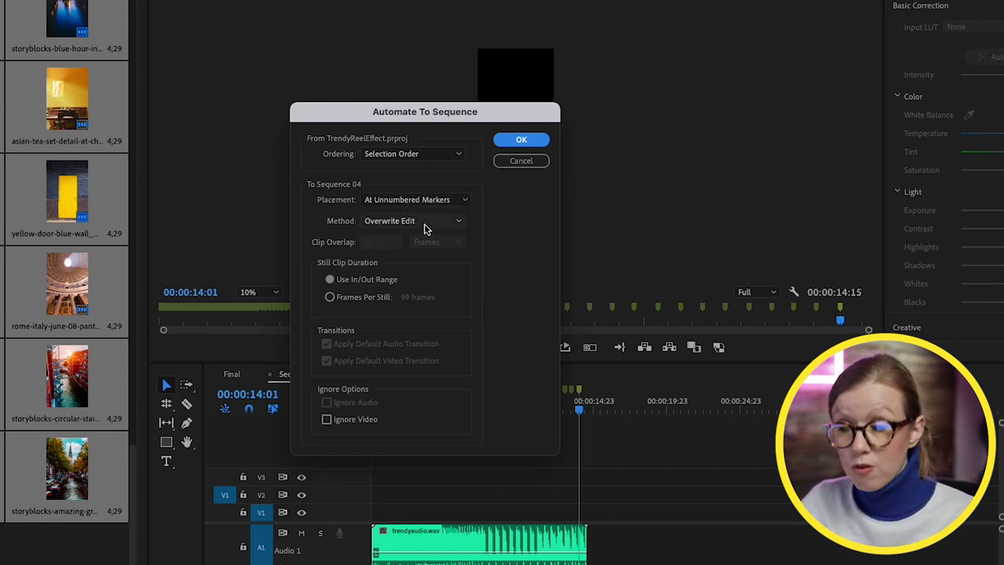
# Place the photos at the unnumbered markers from the sequence start using Overwrite Edit
pyautogui.click(421, 227)
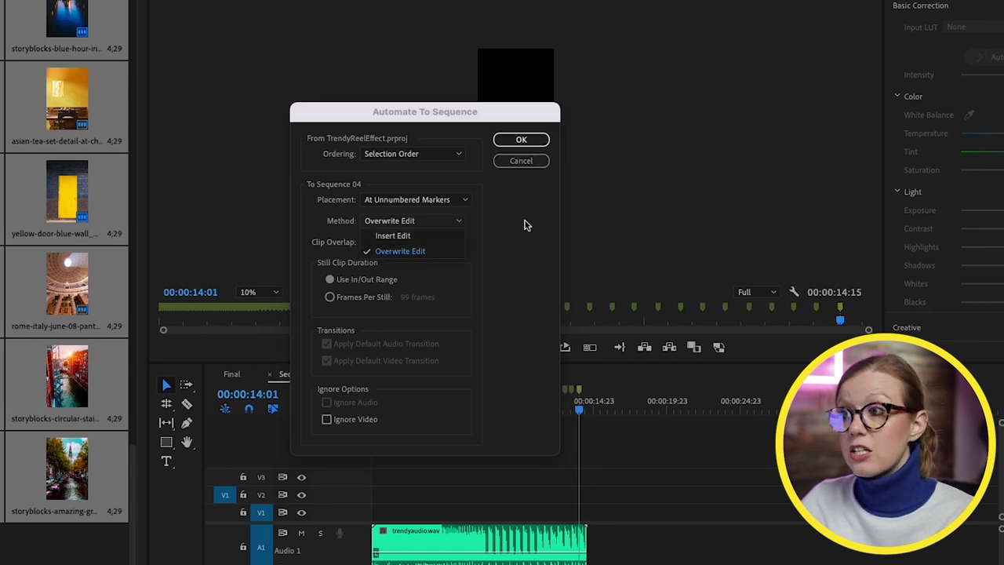
pyautogui.click(533, 224)
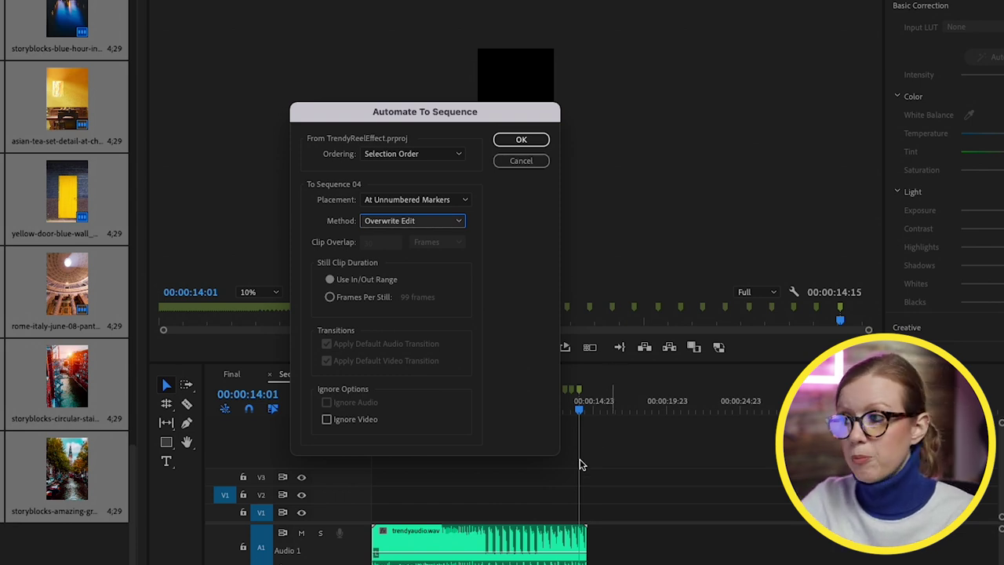
pyautogui.click(521, 161)
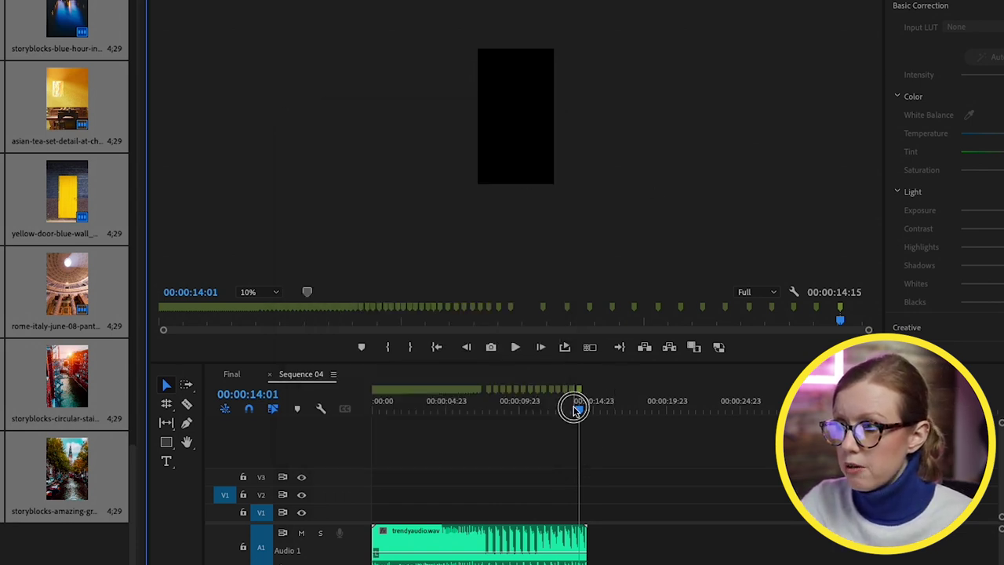
pyautogui.moveTo(575, 408); pyautogui.dragTo(264, 394)
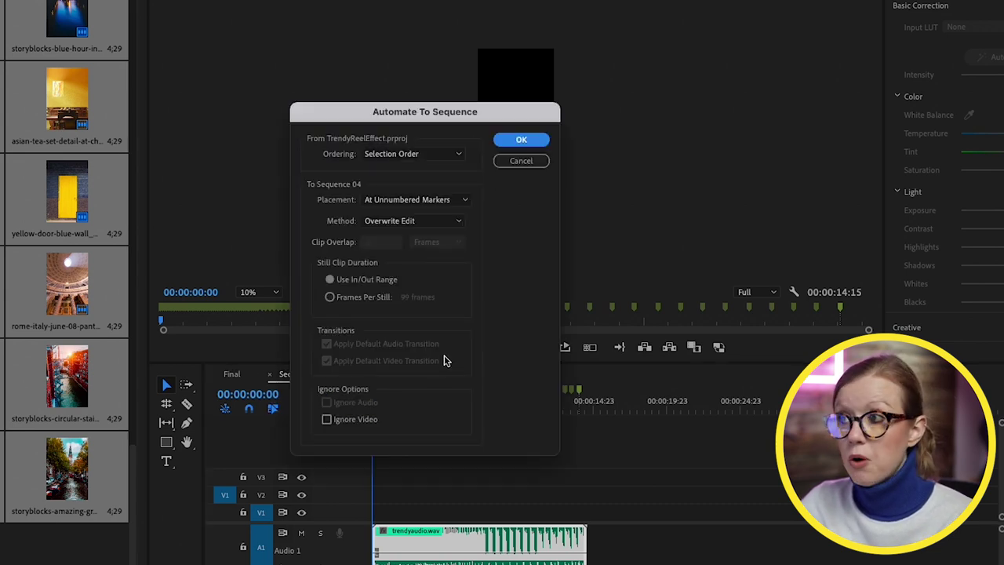
pyautogui.click(520, 142)
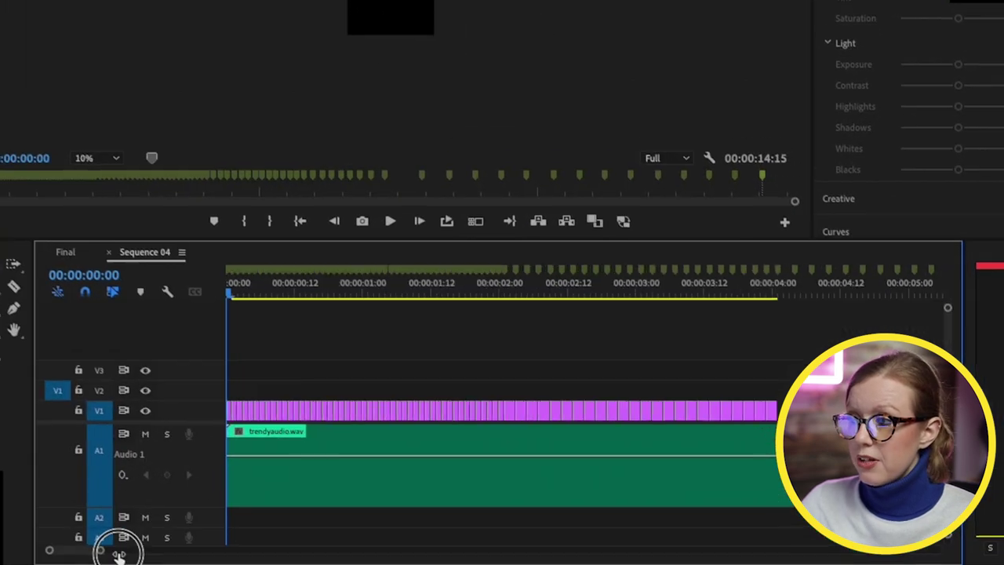
# Rerun Automate to Sequence from 00:00:04:00 to add more photos after the arch clip
pyautogui.moveTo(285, 564); pyautogui.dragTo(278, 564)
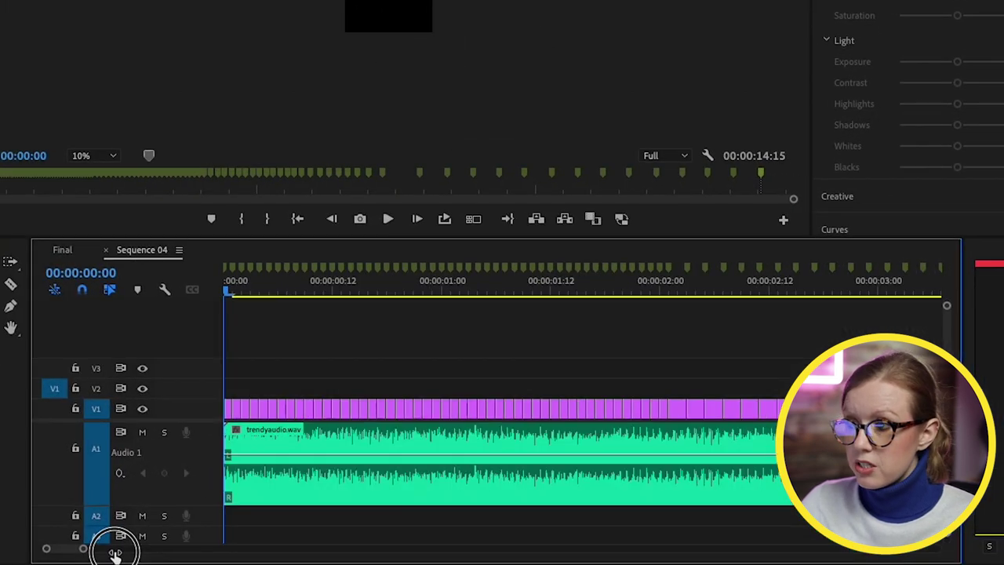
pyautogui.moveTo(115, 553); pyautogui.dragTo(144, 554)
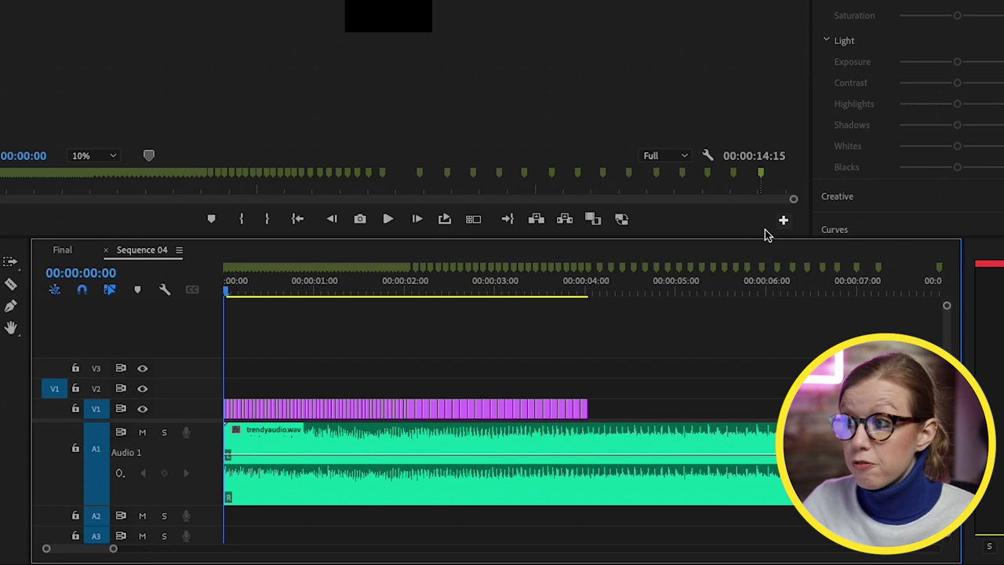
pyautogui.click(585, 289)
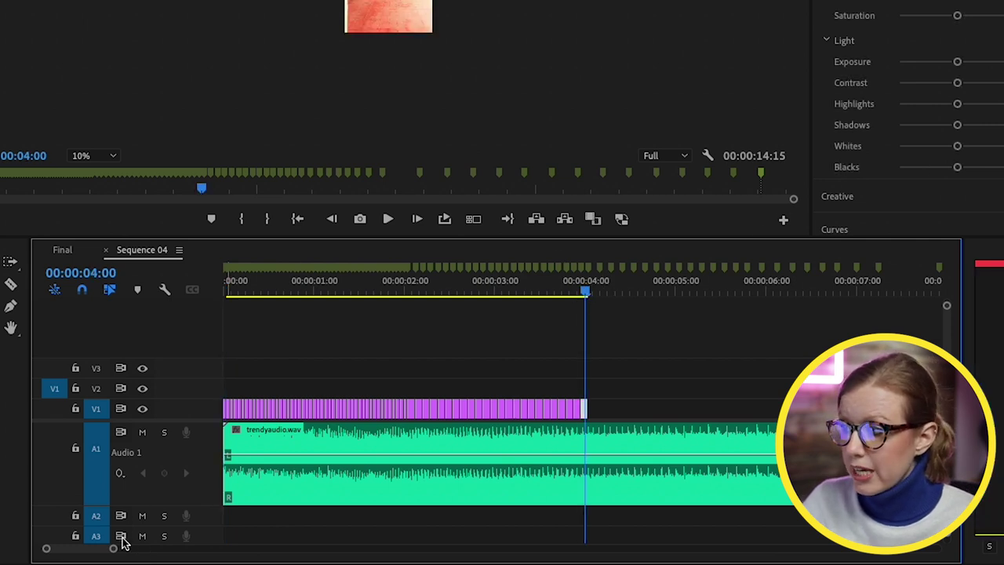
pyautogui.moveTo(115, 548); pyautogui.dragTo(89, 549)
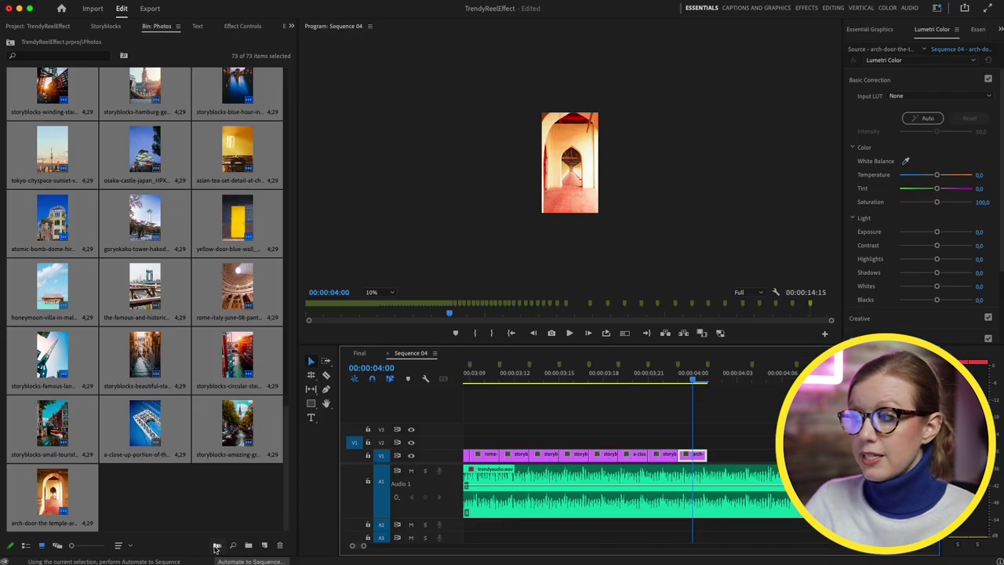
pyautogui.click(217, 548)
pyautogui.press('Return')
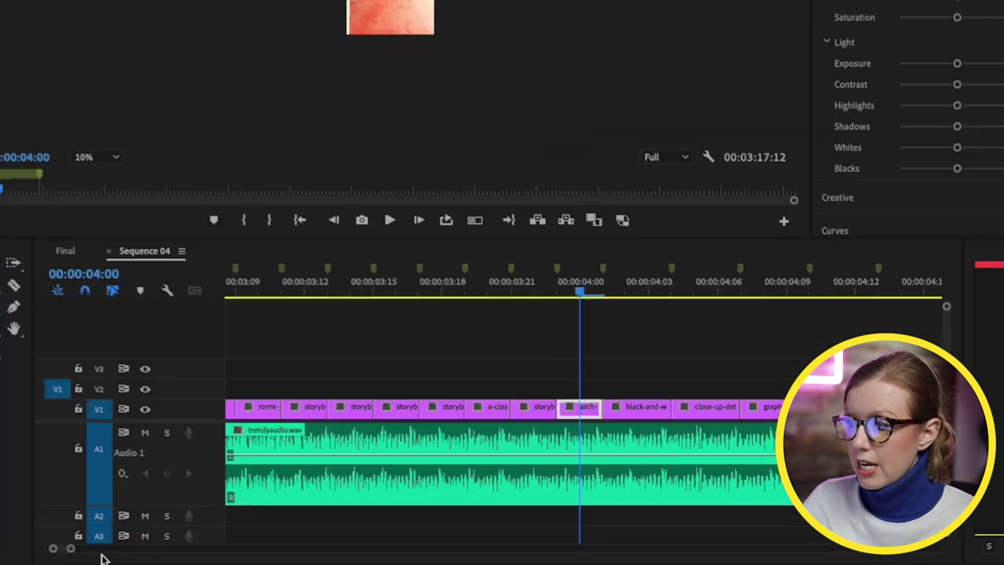
# Cut the photo track where the audio ends and delete the segment past the music
pyautogui.moveTo(67, 553); pyautogui.dragTo(134, 551)
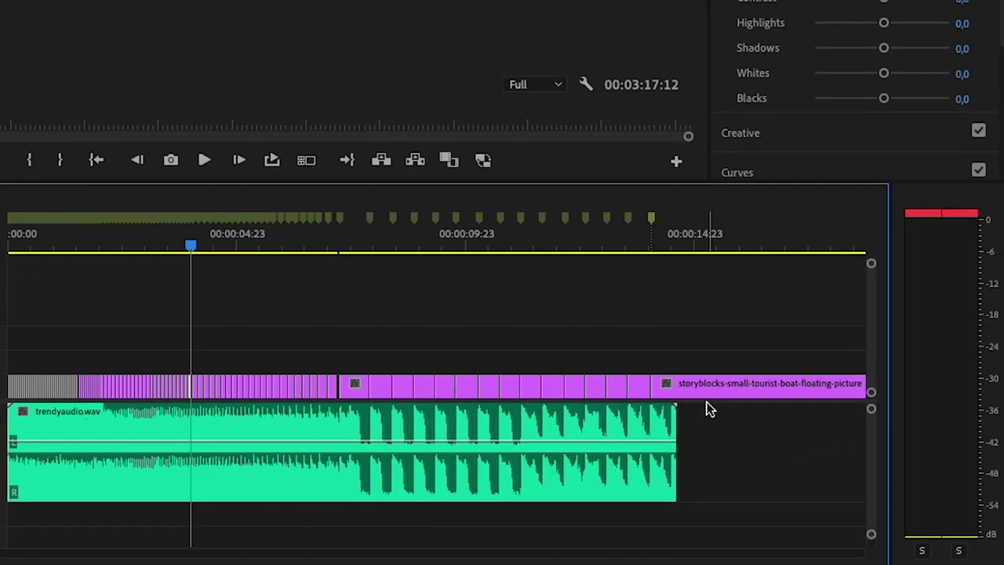
pyautogui.press('c')
pyautogui.click(685, 388)
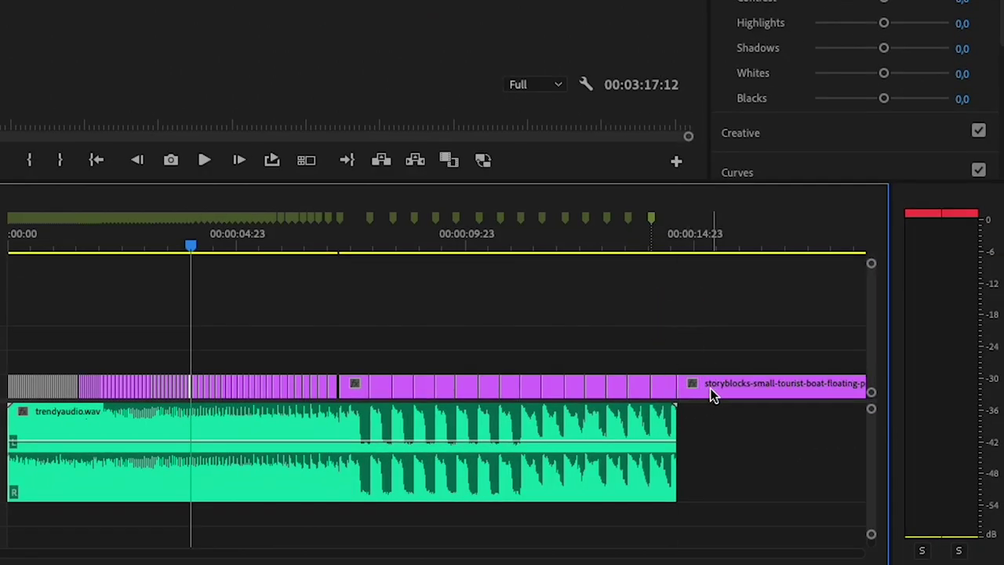
pyautogui.click(712, 394)
pyautogui.press('Delete')
pyautogui.press('Down')
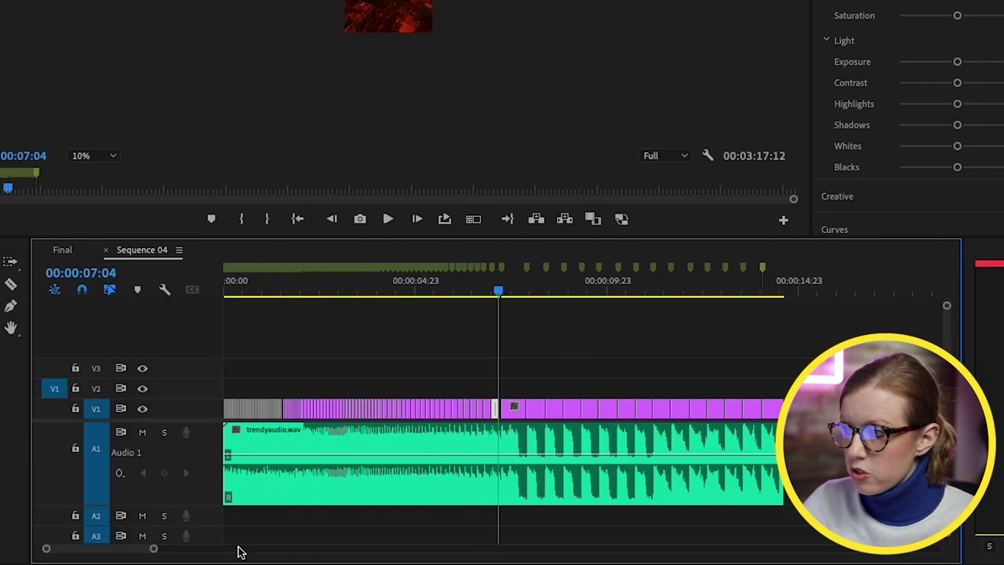
pyautogui.moveTo(154, 549); pyautogui.dragTo(70, 549)
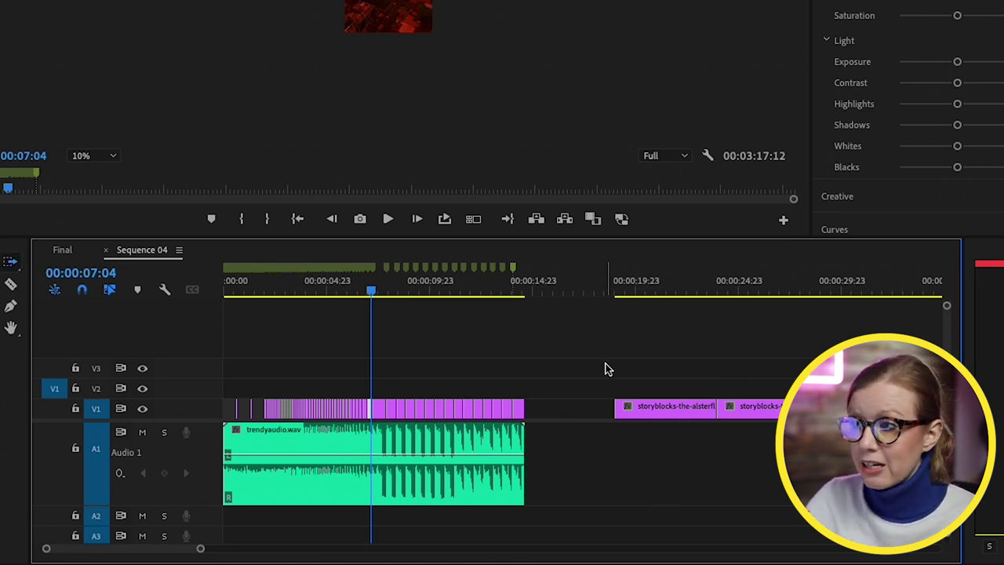
# Delete the leftover photo clips to the right of the gap
pyautogui.press('a')
pyautogui.click(596, 388)
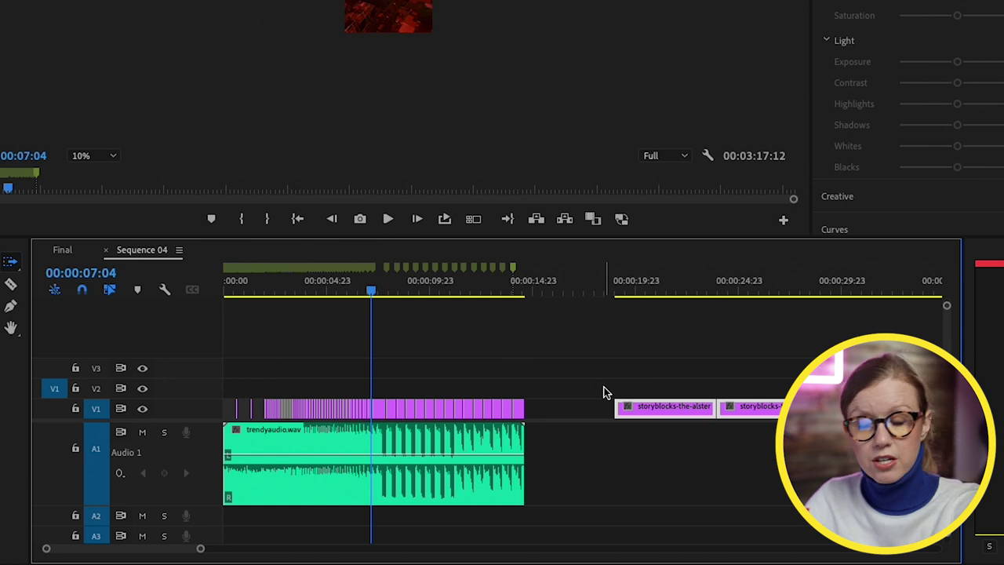
pyautogui.press('Delete')
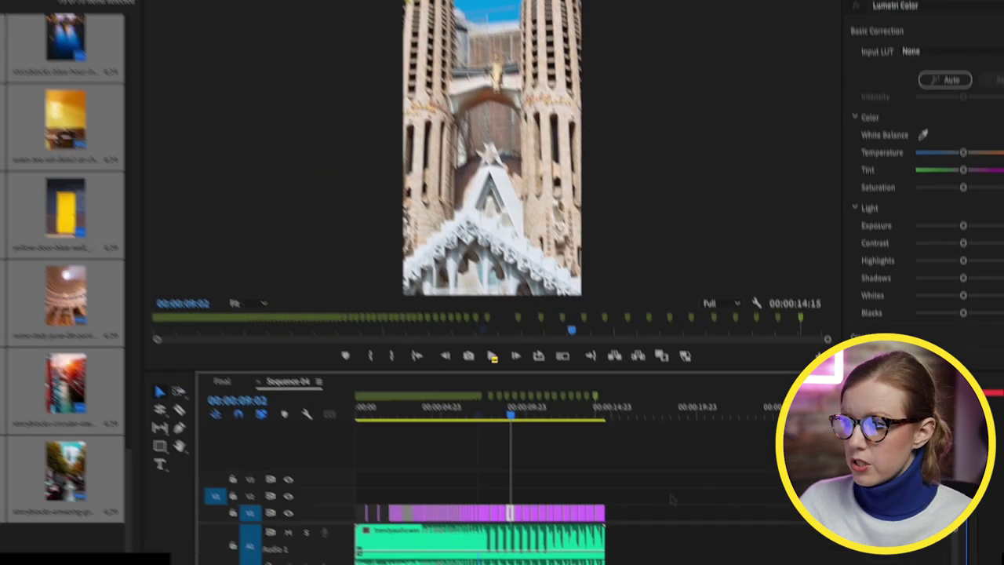
# Scrub to 00:00:10:03 and select the V1 photo clips to fit them to the frame
pyautogui.press('=')
pyautogui.press('=')
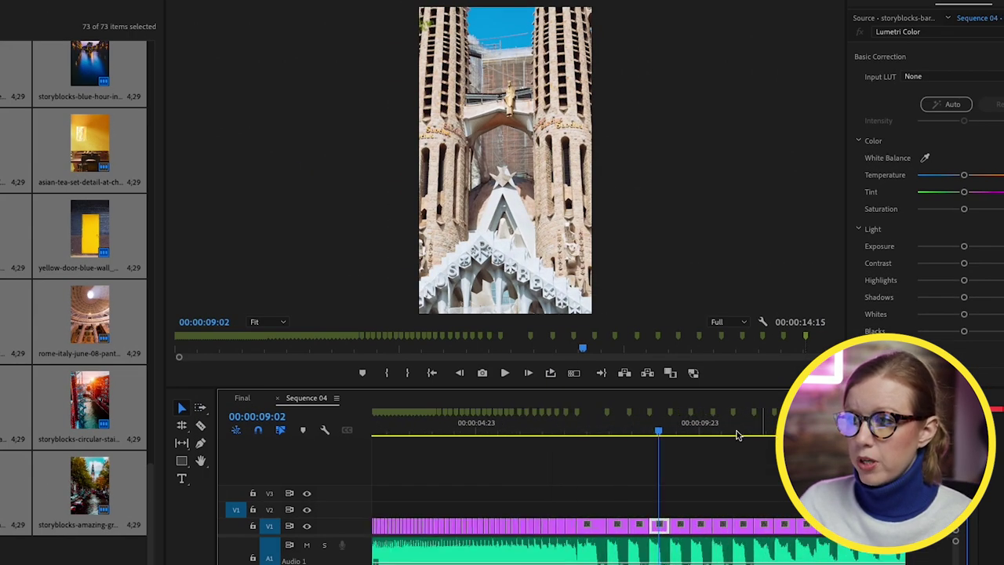
pyautogui.click(678, 430)
pyautogui.moveTo(679, 430); pyautogui.dragTo(708, 432)
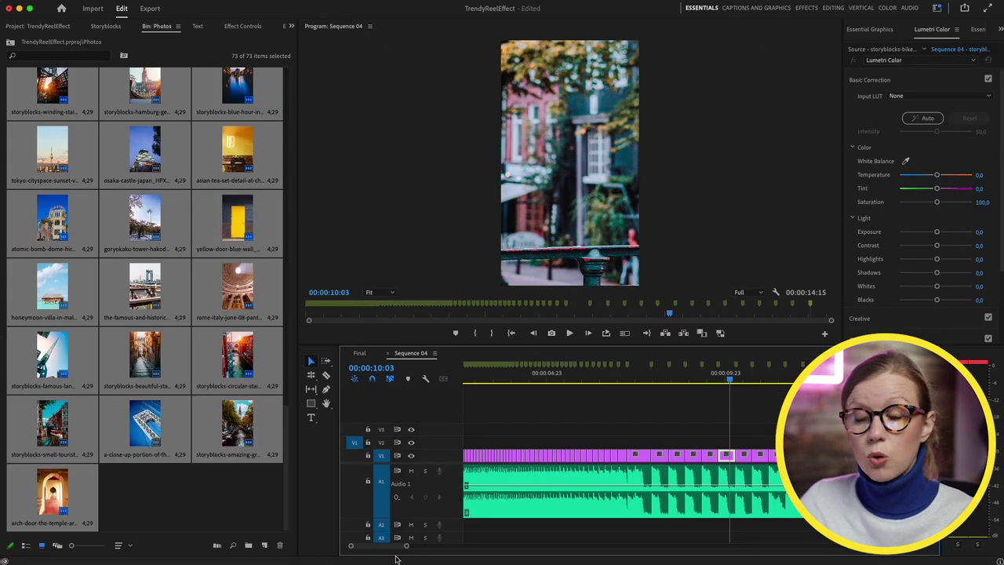
pyautogui.moveTo(406, 548); pyautogui.dragTo(438, 547)
pyautogui.moveTo(720, 460); pyautogui.dragTo(444, 446)
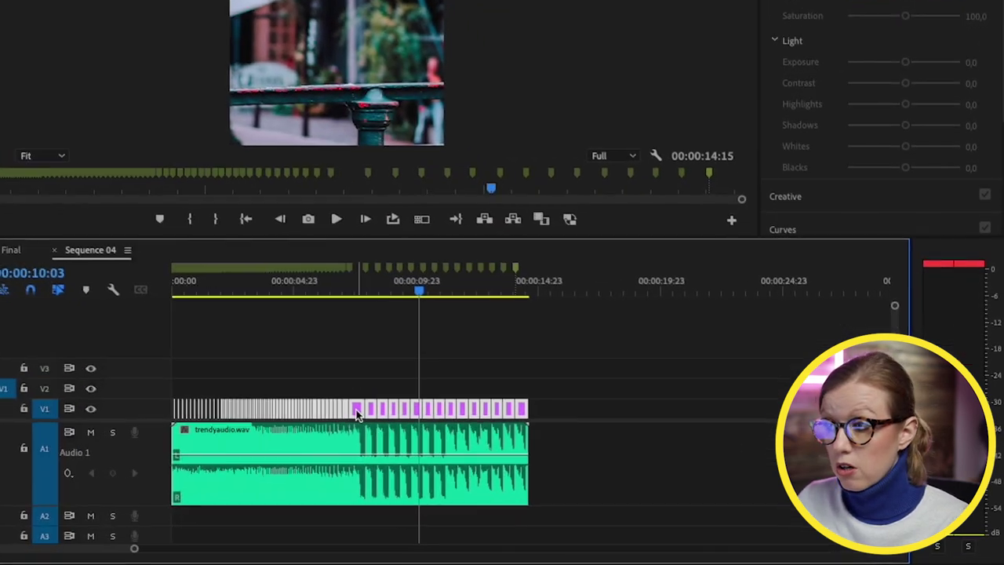
pyautogui.rightClick(581, 459)
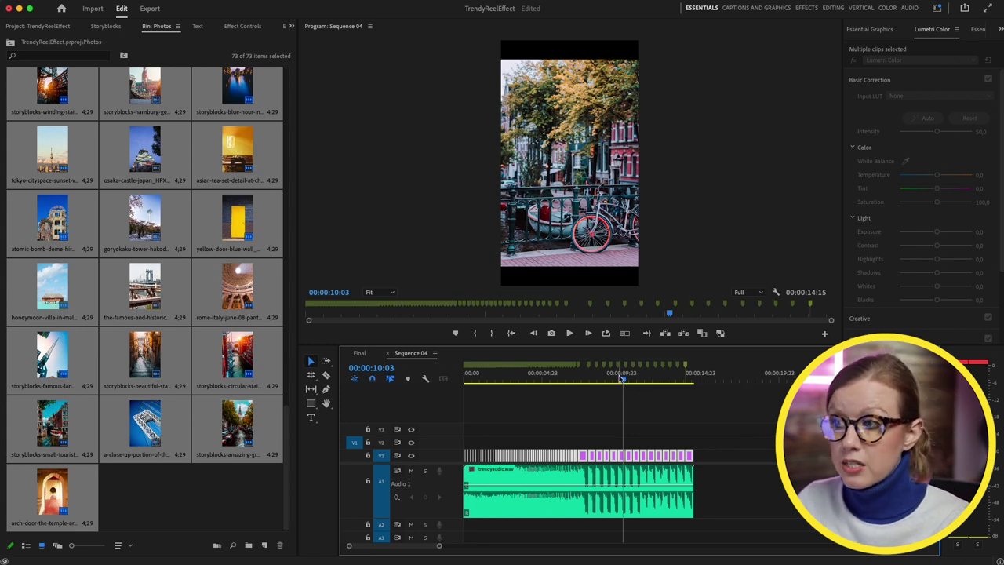
# Scale the Christmas market photo up to 125
pyautogui.moveTo(622, 378); pyautogui.dragTo(629, 378)
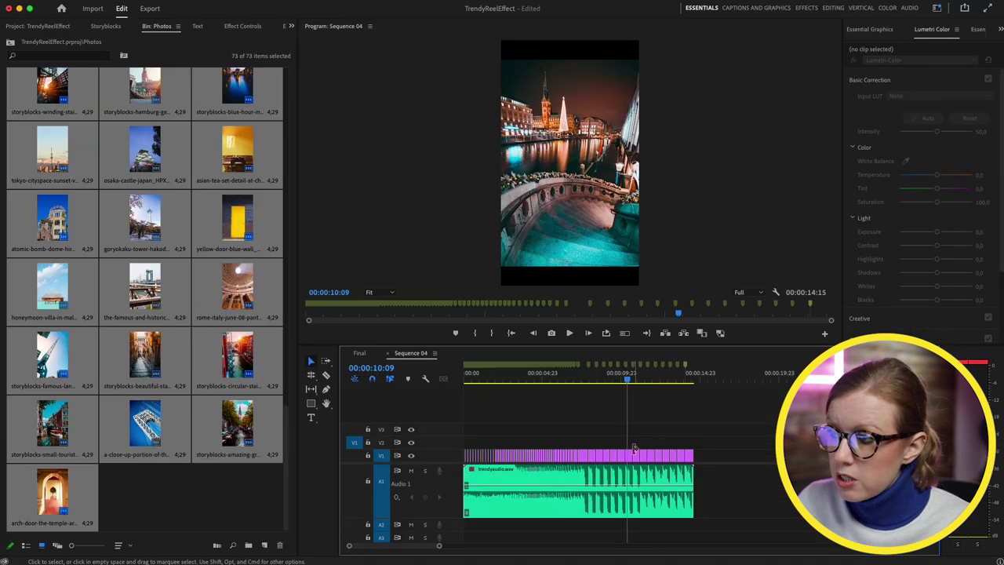
pyautogui.click(627, 455)
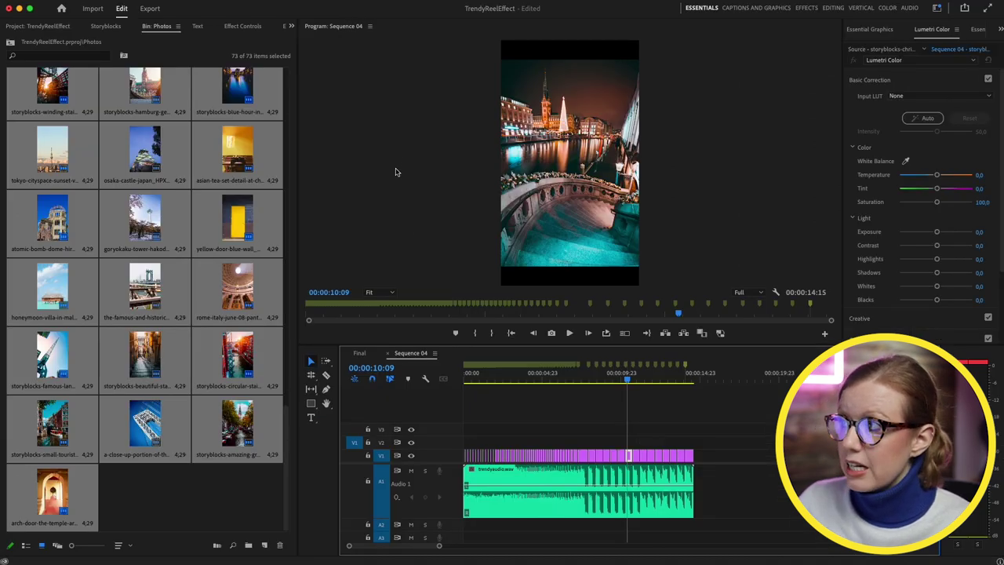
pyautogui.click(242, 26)
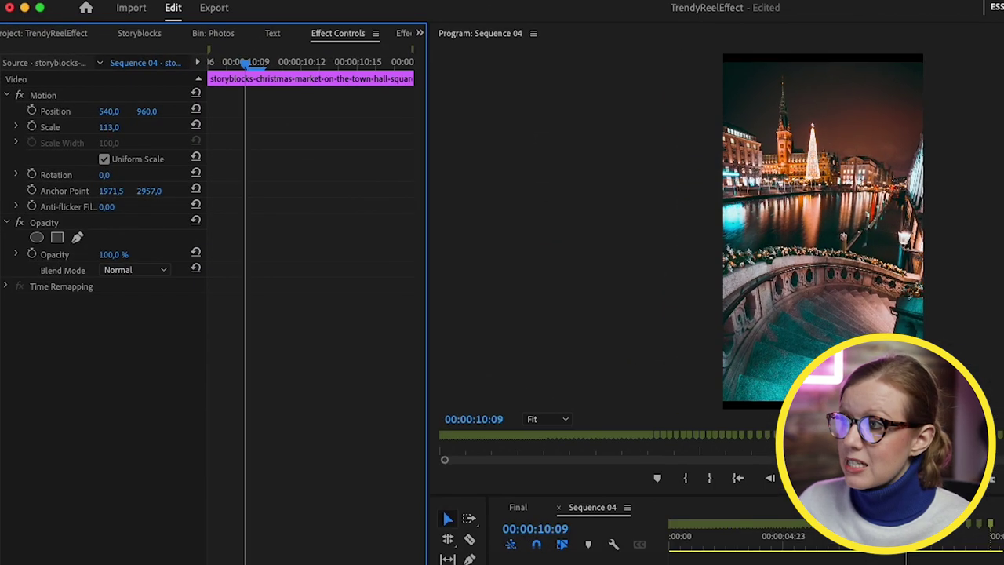
pyautogui.moveTo(109, 127); pyautogui.dragTo(124, 126)
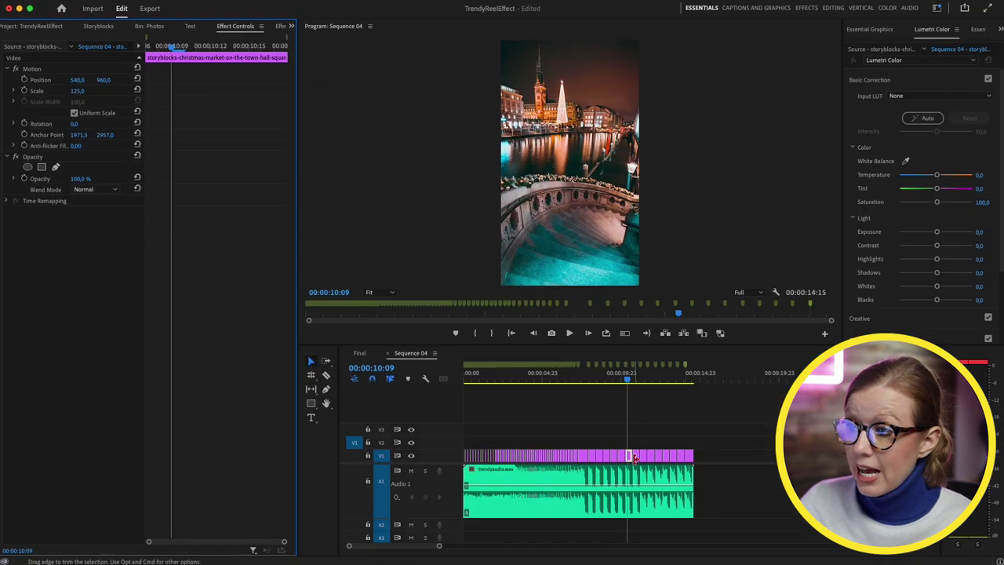
# Paste the Motion attributes onto all the photo clips on V1
pyautogui.click(628, 459)
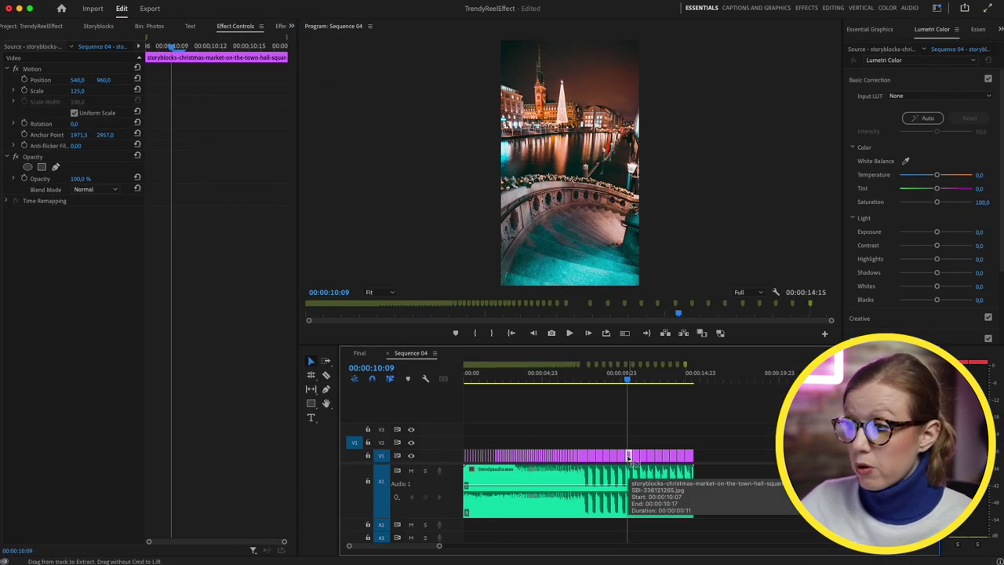
pyautogui.click(629, 455)
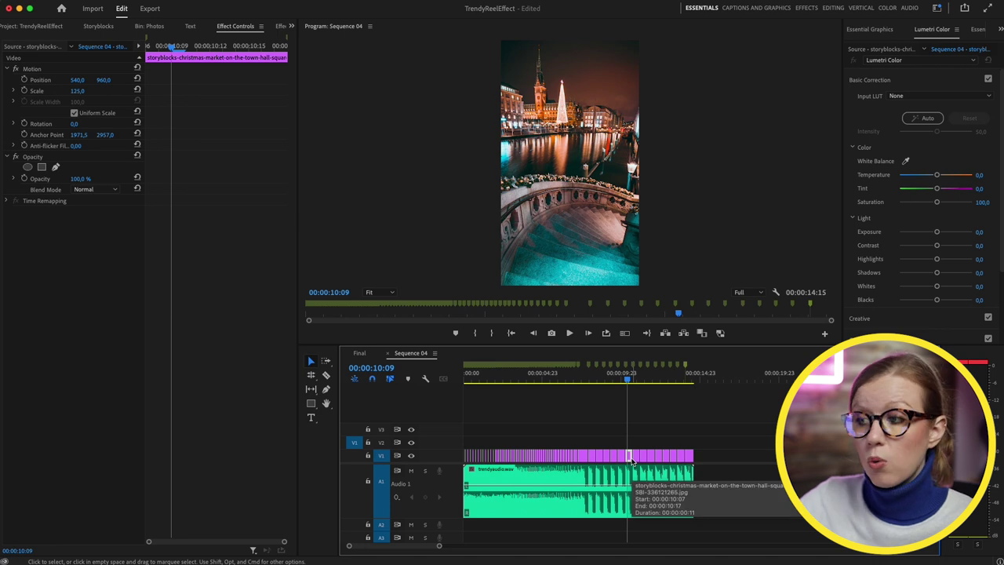
pyautogui.moveTo(736, 458); pyautogui.dragTo(437, 440)
pyautogui.moveTo(131, 383); pyautogui.dragTo(131, 384)
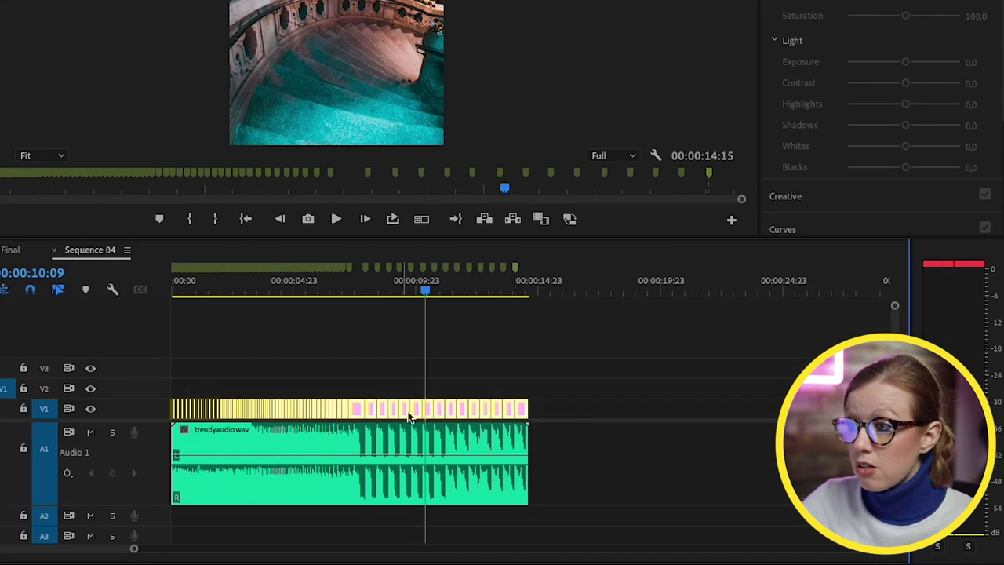
pyautogui.rightClick(404, 414)
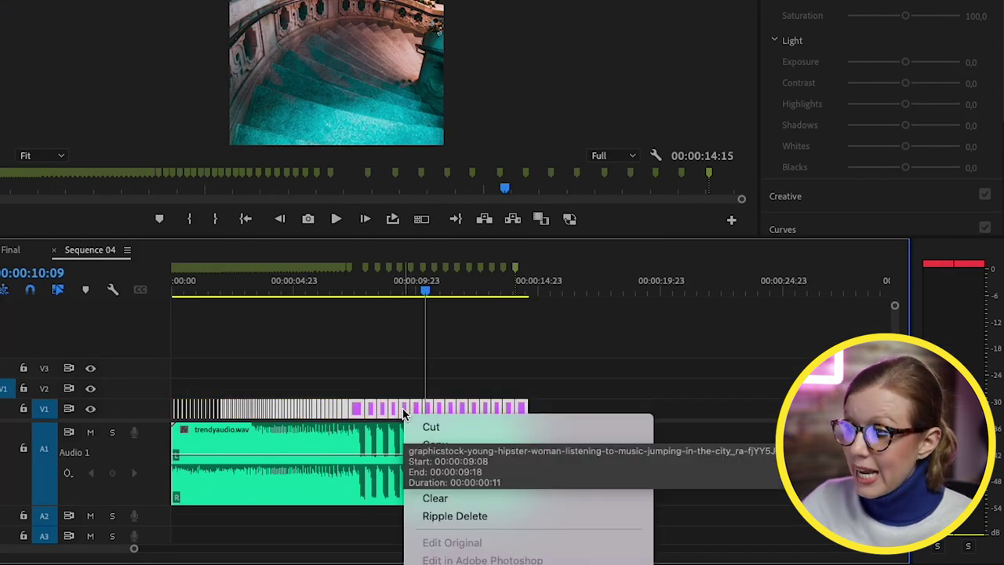
pyautogui.click(455, 462)
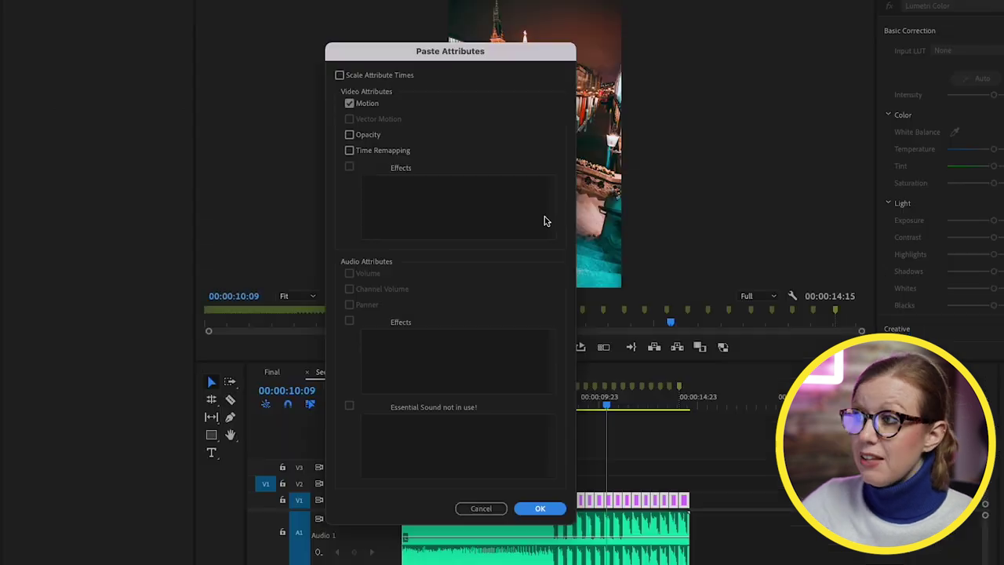
pyautogui.click(540, 508)
pyautogui.click(639, 500)
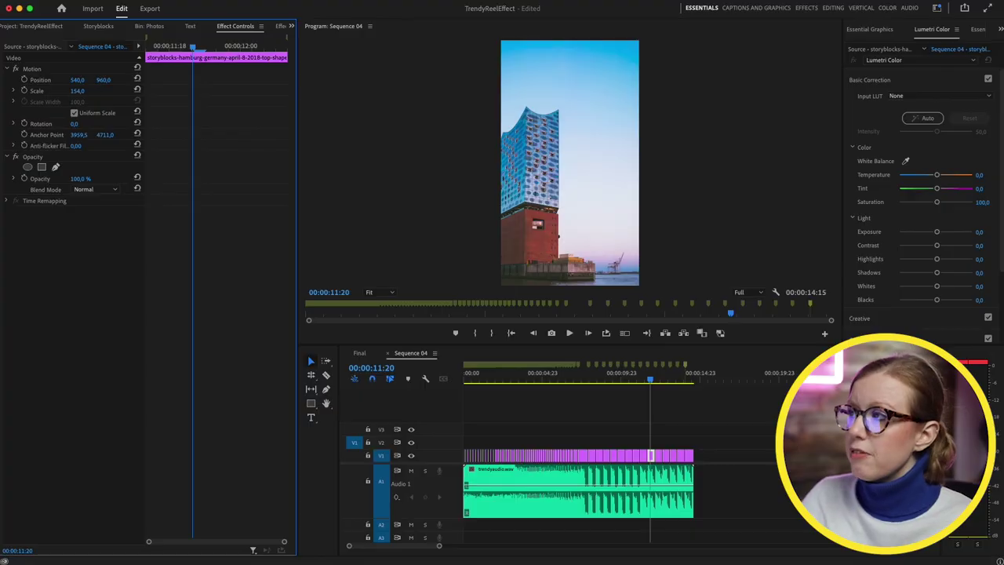
# Add a new adjustment layer on V3 spanning to the sequence end
pyautogui.click(64, 32)
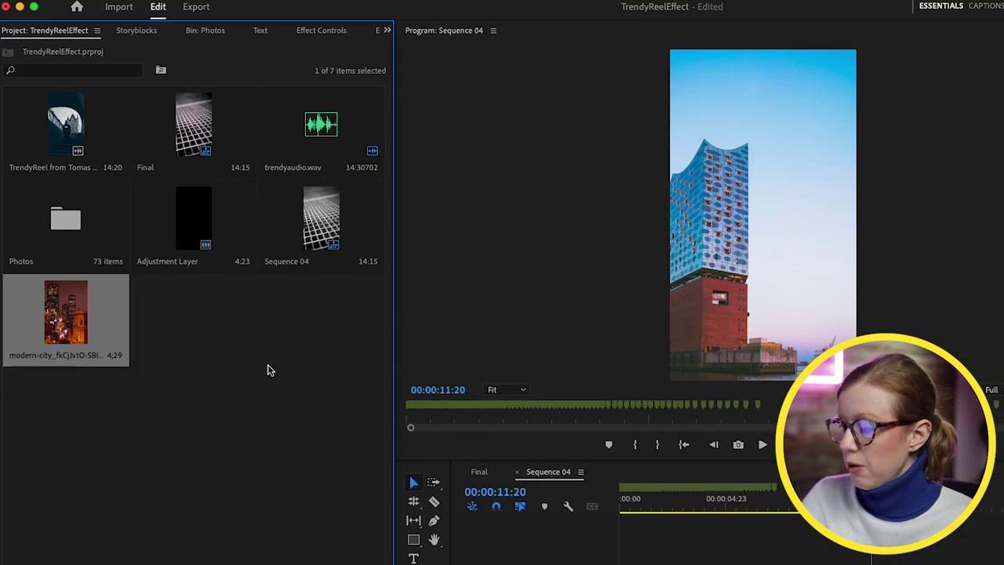
pyautogui.rightClick(238, 363)
pyautogui.moveTo(294, 436)
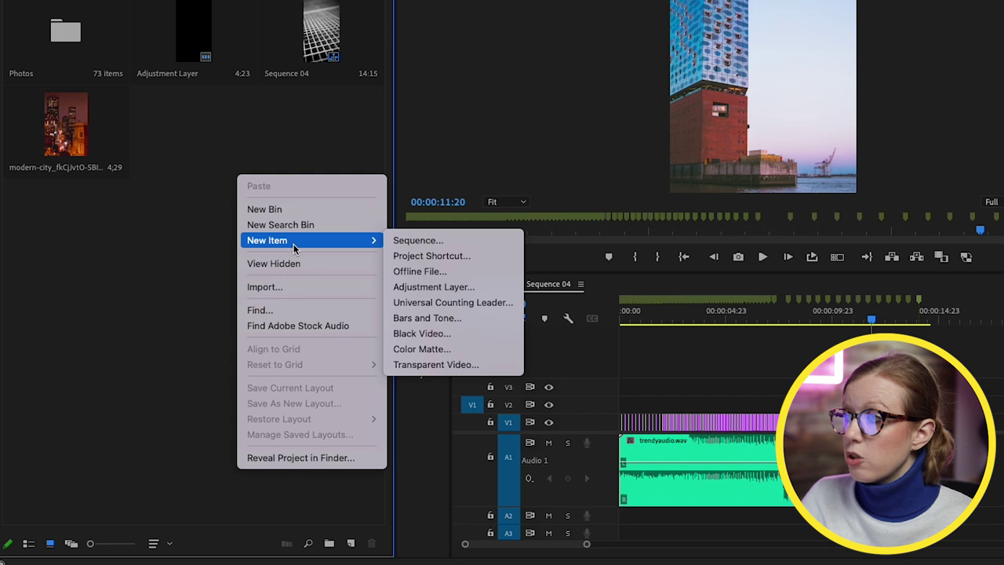
pyautogui.click(434, 287)
pyautogui.click(758, 248)
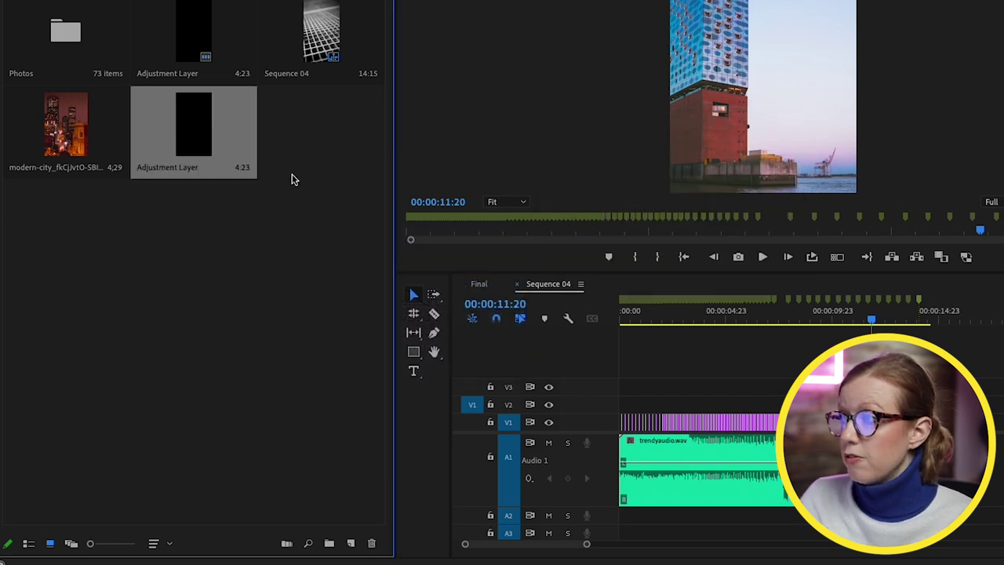
pyautogui.moveTo(191, 140); pyautogui.dragTo(751, 387)
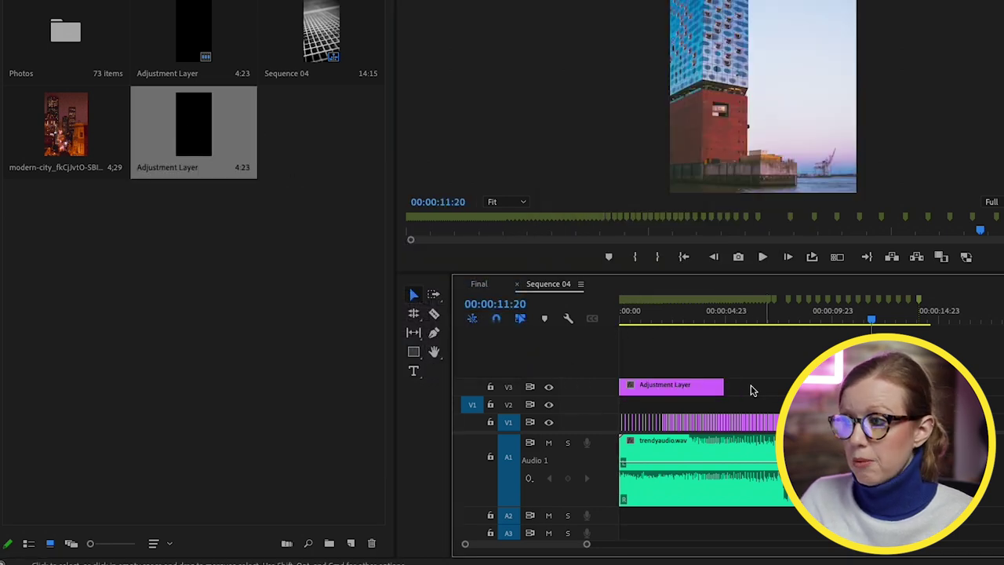
pyautogui.moveTo(540, 428); pyautogui.dragTo(693, 428)
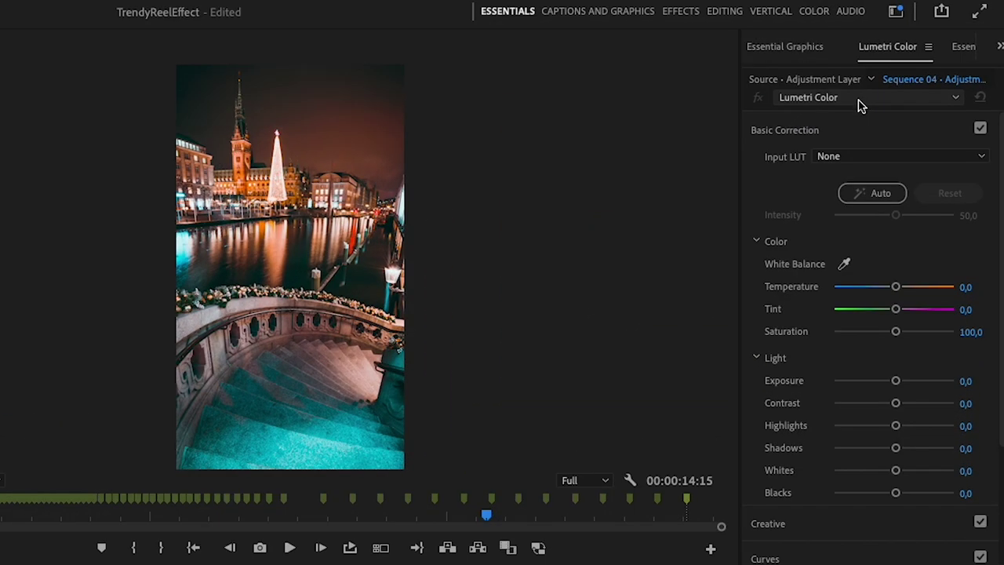
# Grade it with contrast 30, shadows -25.7, a light vignette and vibrance 31.4
pyautogui.scroll(-3, 843, 406)
pyautogui.moveTo(897, 317); pyautogui.dragTo(913, 317)
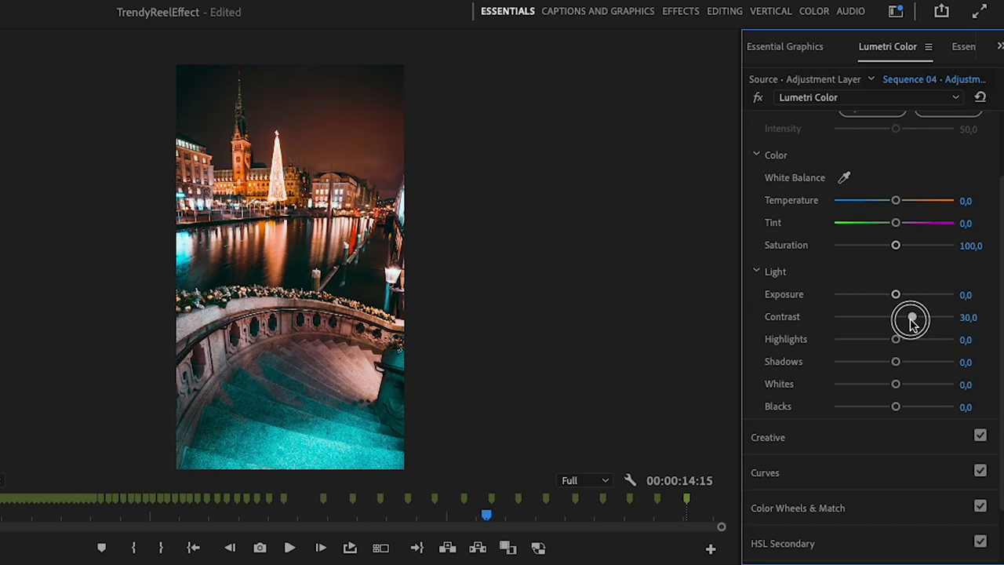
pyautogui.moveTo(896, 361); pyautogui.dragTo(871, 409)
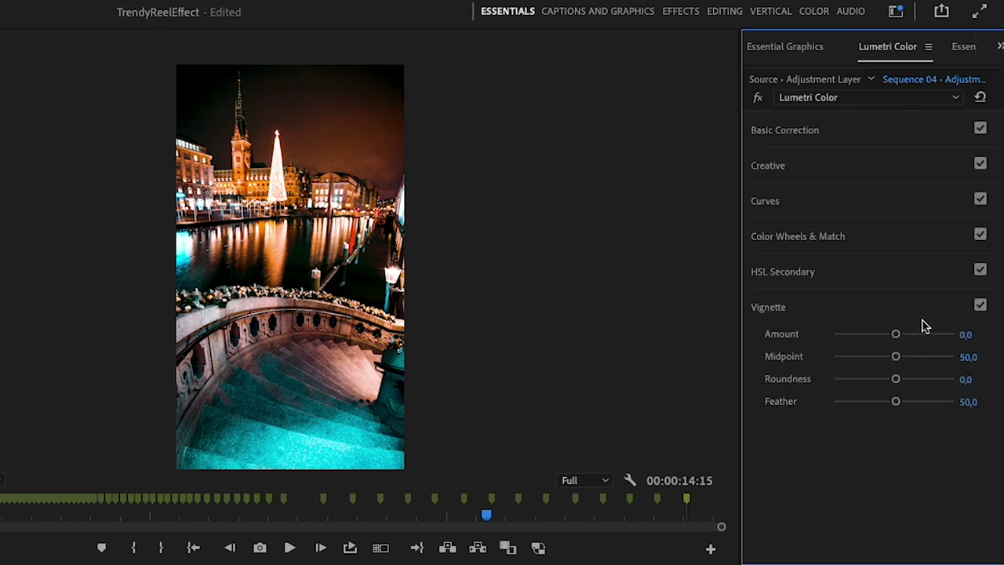
pyautogui.moveTo(884, 336); pyautogui.dragTo(879, 336)
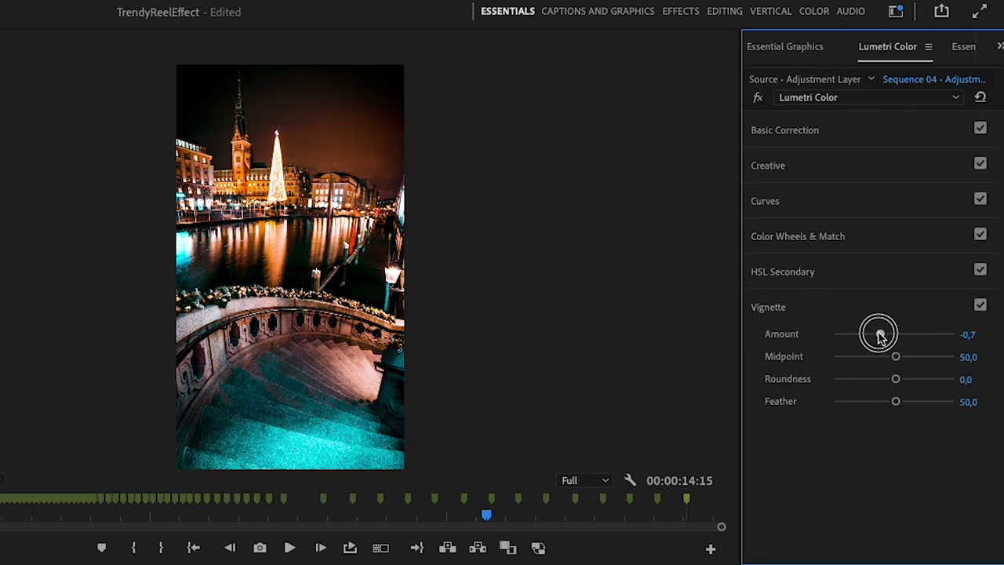
pyautogui.click(845, 179)
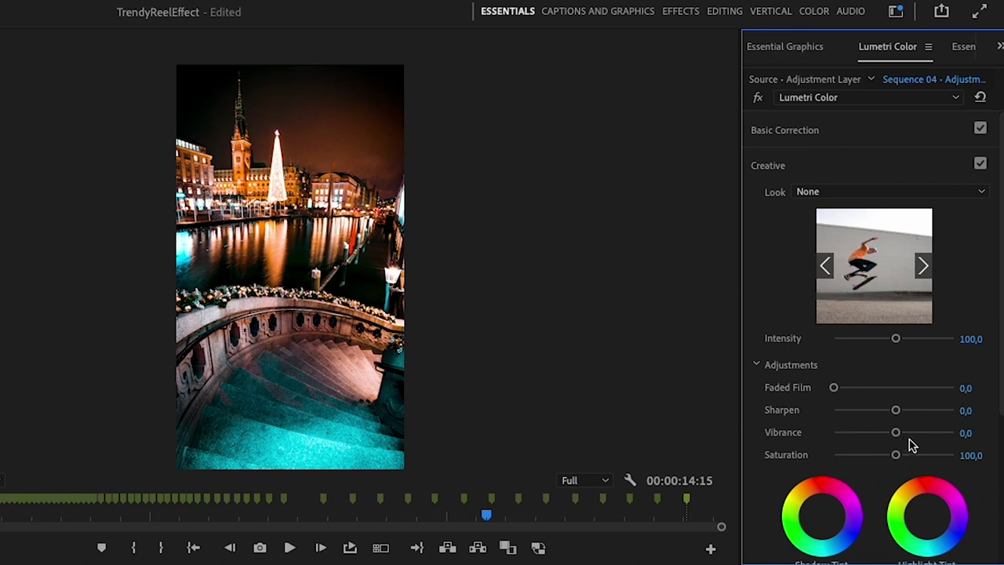
pyautogui.moveTo(906, 433); pyautogui.dragTo(913, 434)
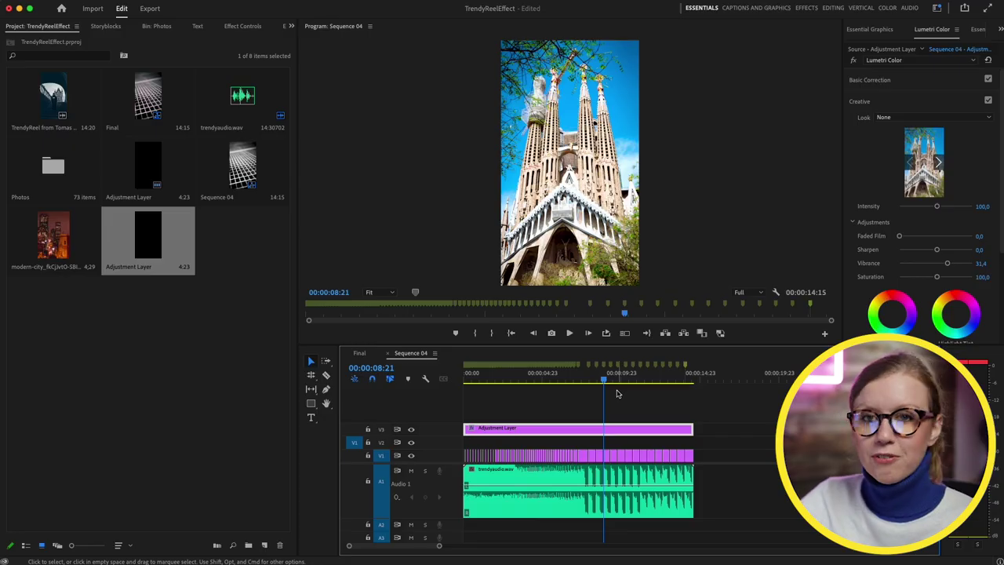
pyautogui.moveTo(604, 381); pyautogui.dragTo(572, 387)
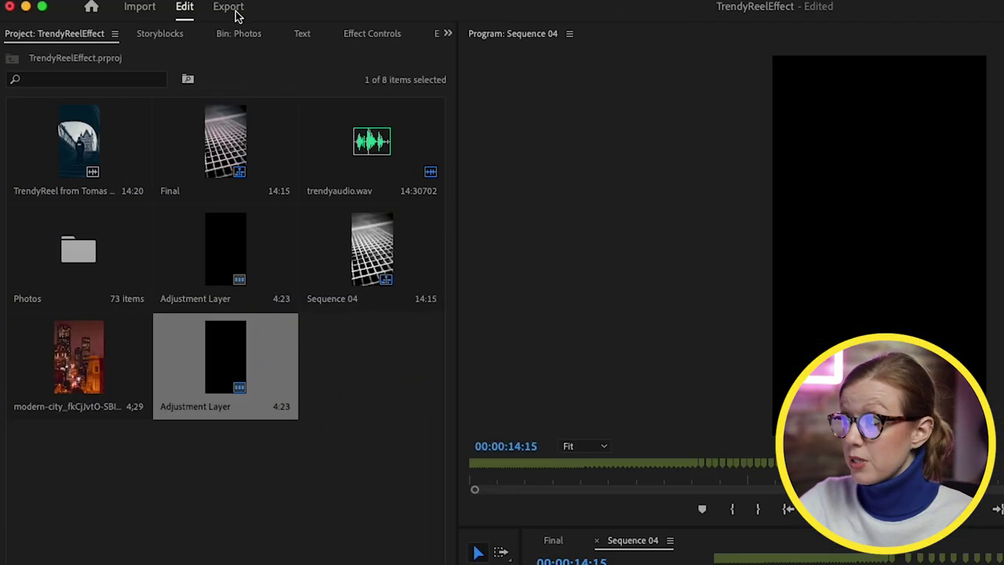
# Name the export file TrendyReel and check the export range setting
pyautogui.click(229, 7)
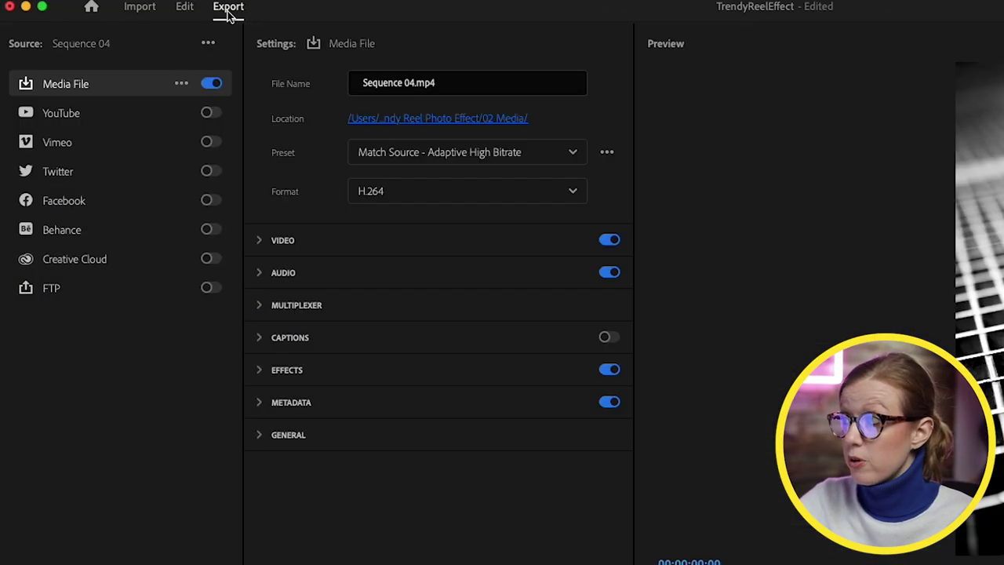
pyautogui.click(418, 90)
pyautogui.write('TrendyReel')
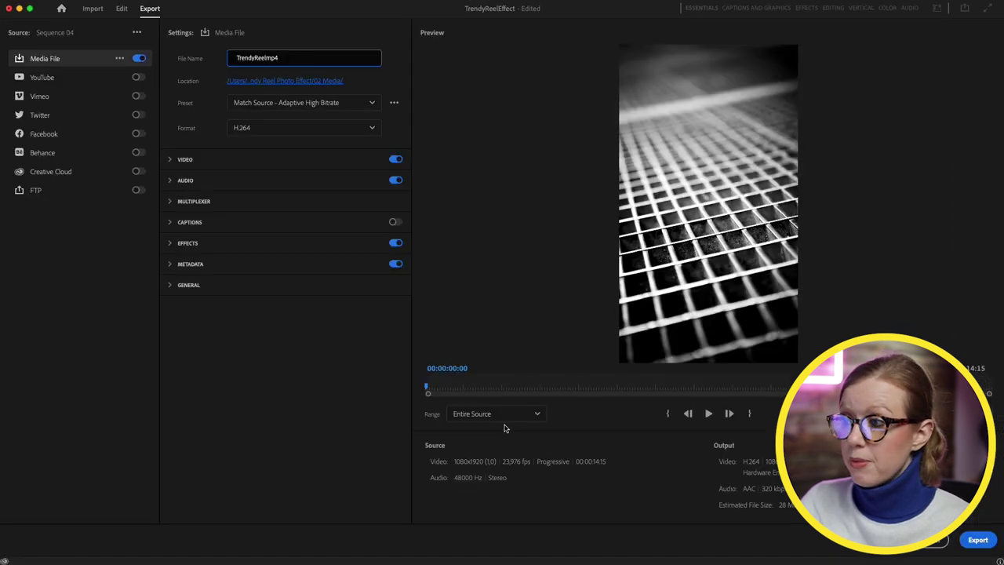
pyautogui.click(502, 416)
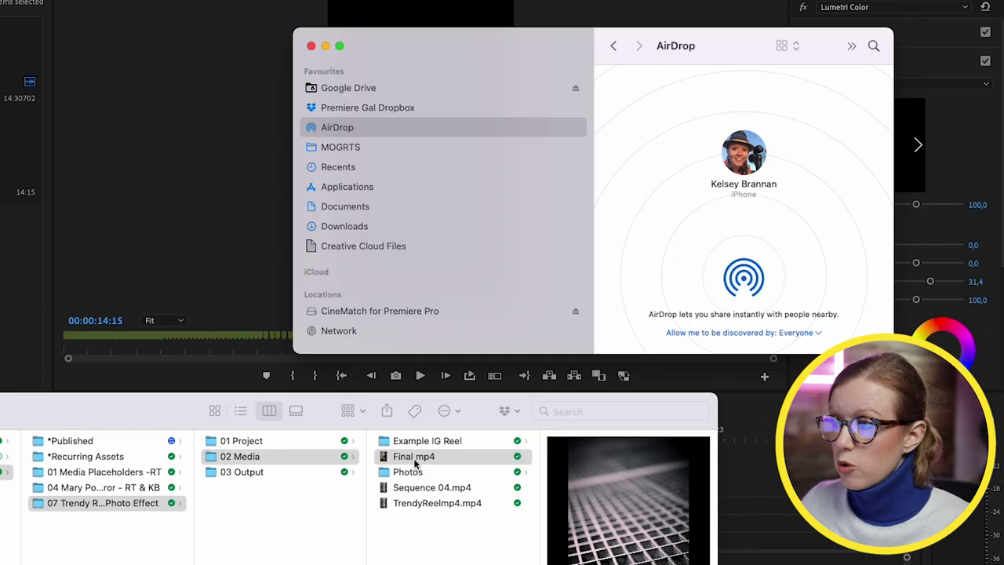
# AirDrop Final.mp4 from the 02 Media folder to the nearby iPhone
pyautogui.moveTo(406, 462); pyautogui.dragTo(743, 168)
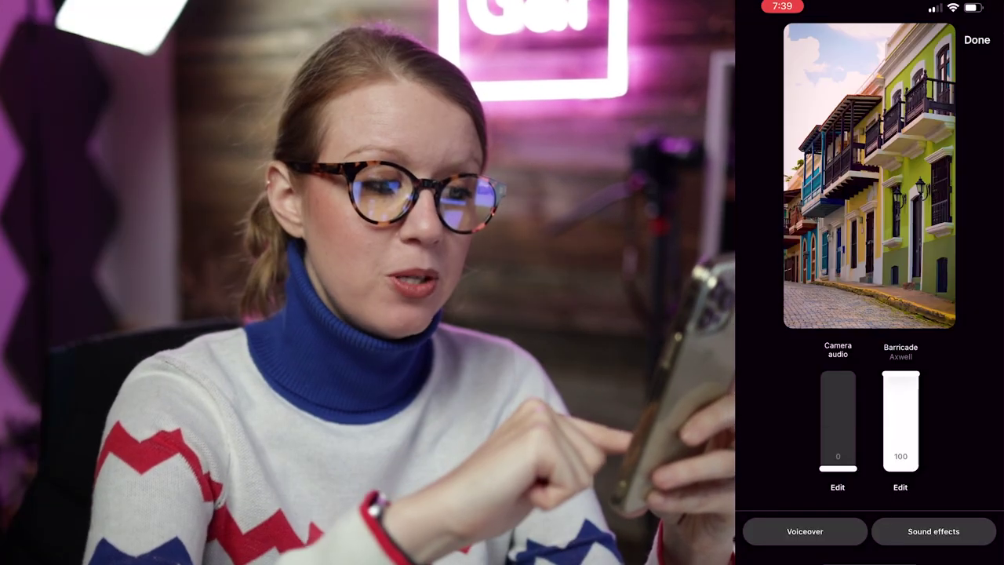
# Mix audio with Barricade at 100 and camera audio at 0, then continue to New reel sharing
pyautogui.moveTo(838, 468); pyautogui.dragTo(838, 399)
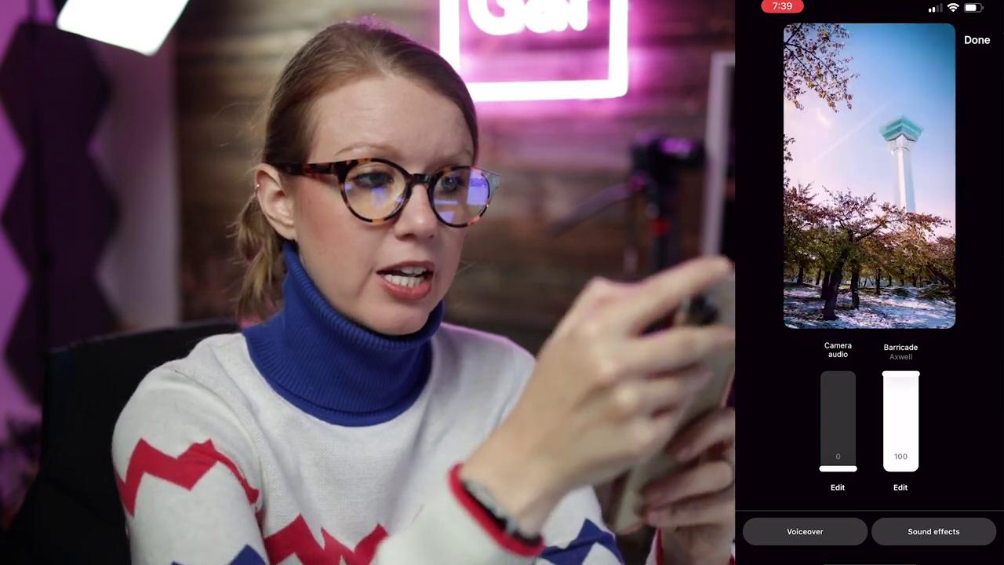
pyautogui.click(976, 39)
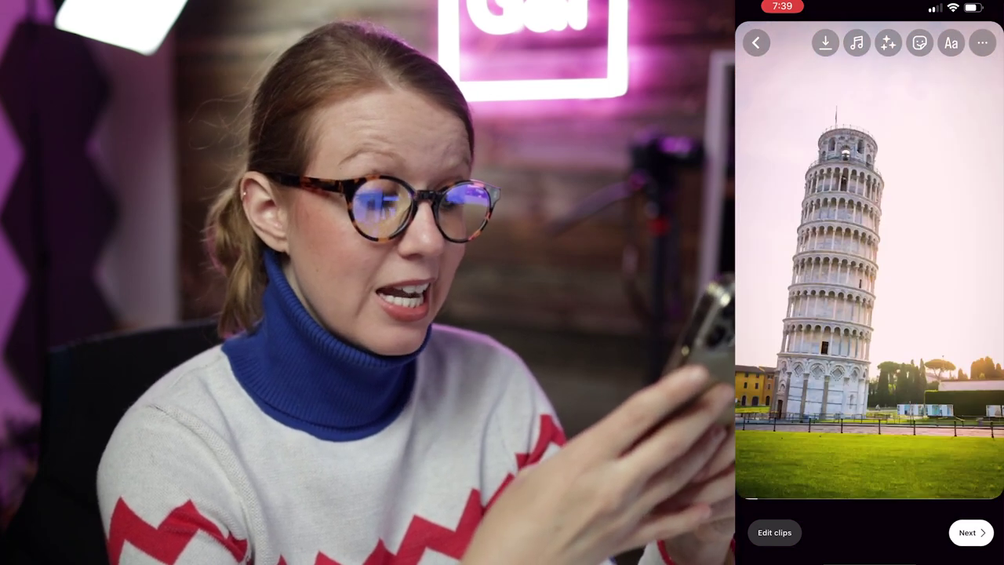
pyautogui.click(972, 533)
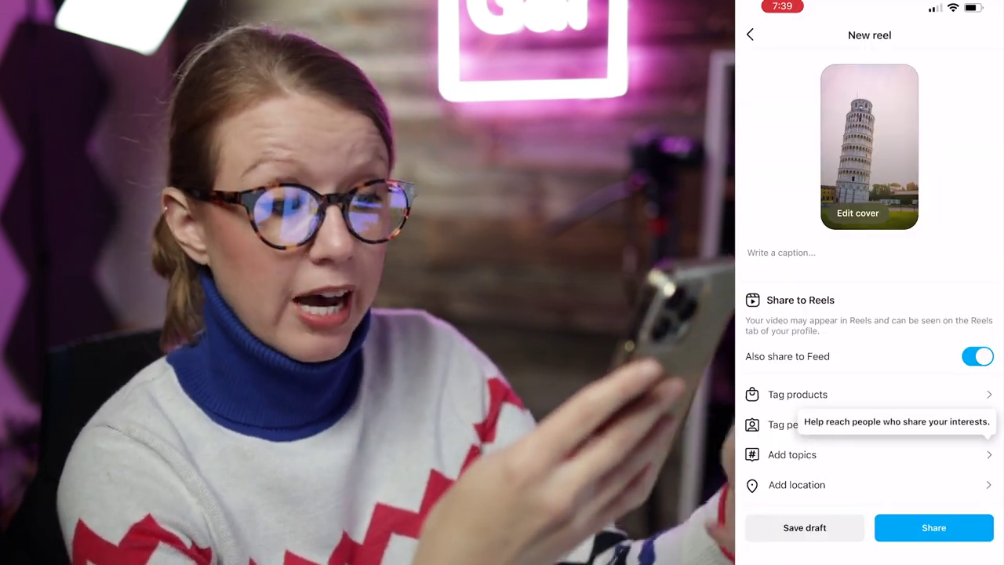